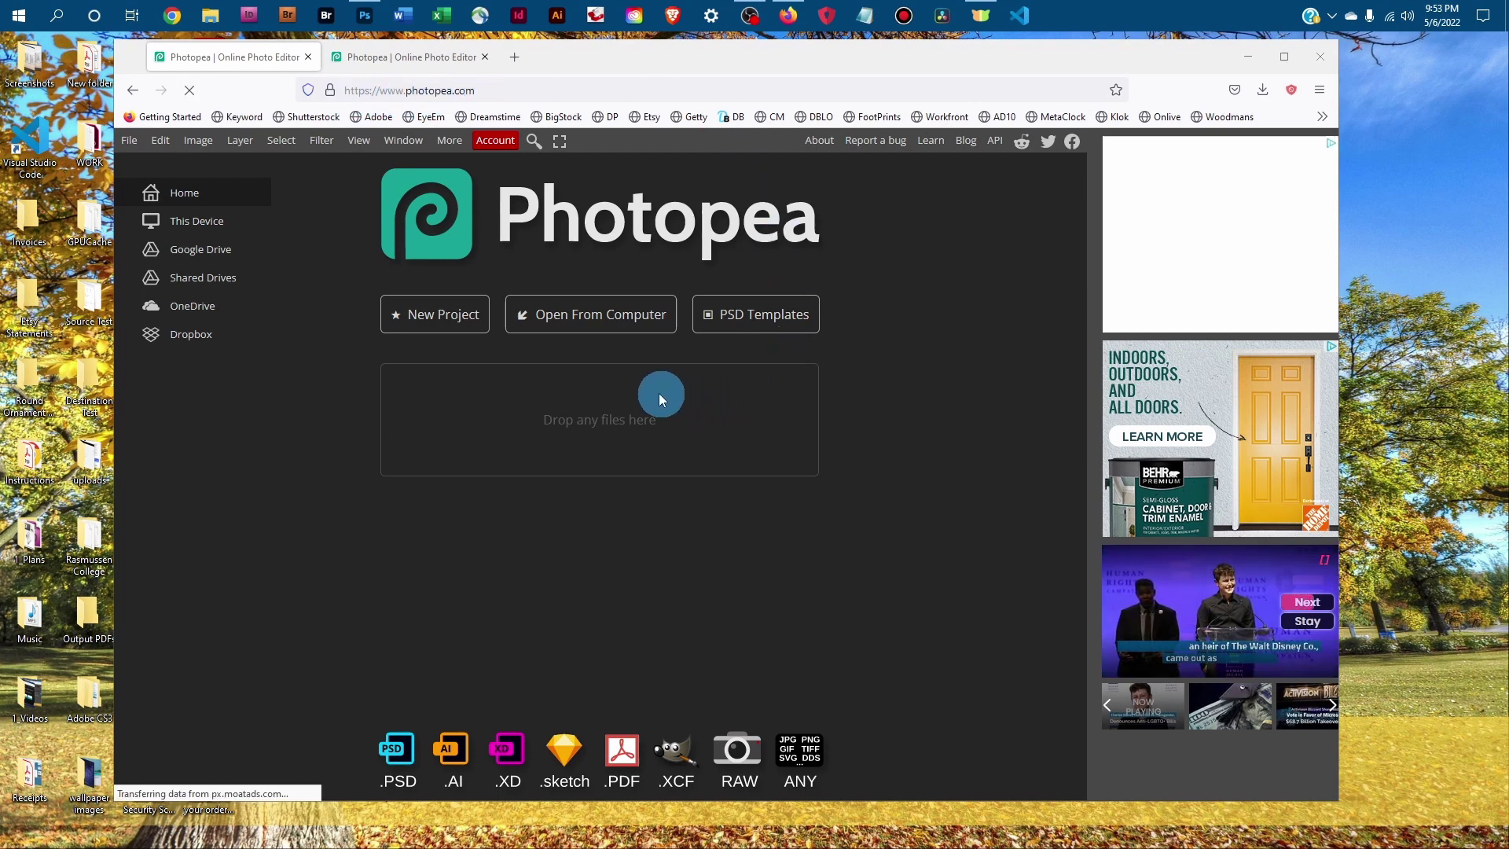
- Open PhoneStraightOn_8x12 from the Phone Straight On PNG folder on the computer
{"action": "left_click", "coordinate": [598, 314]}
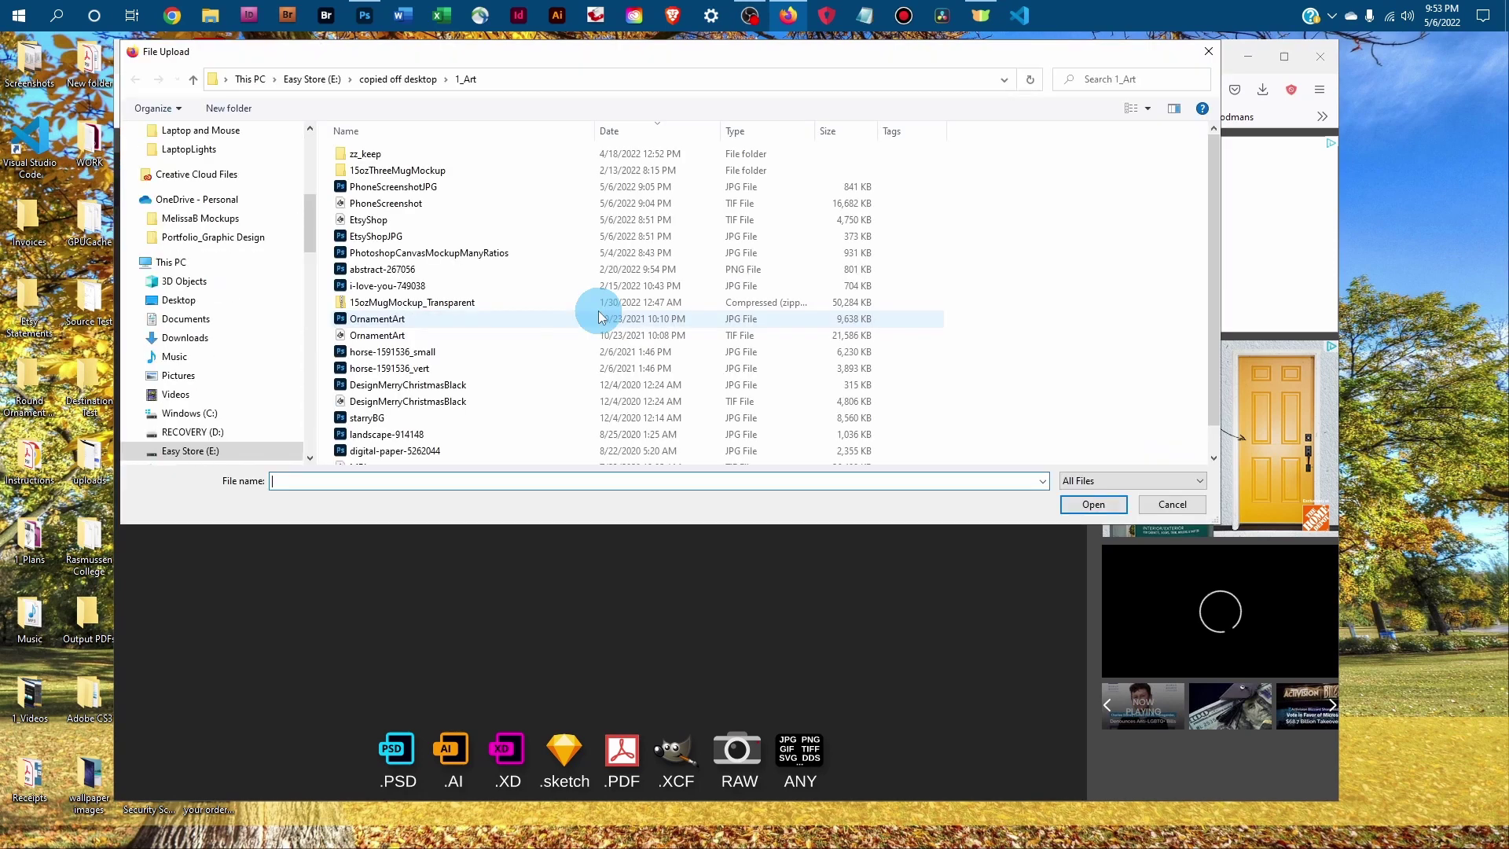
{"action": "scroll", "coordinate": [212, 284], "scroll_direction": "up", "scroll_amount": 5}
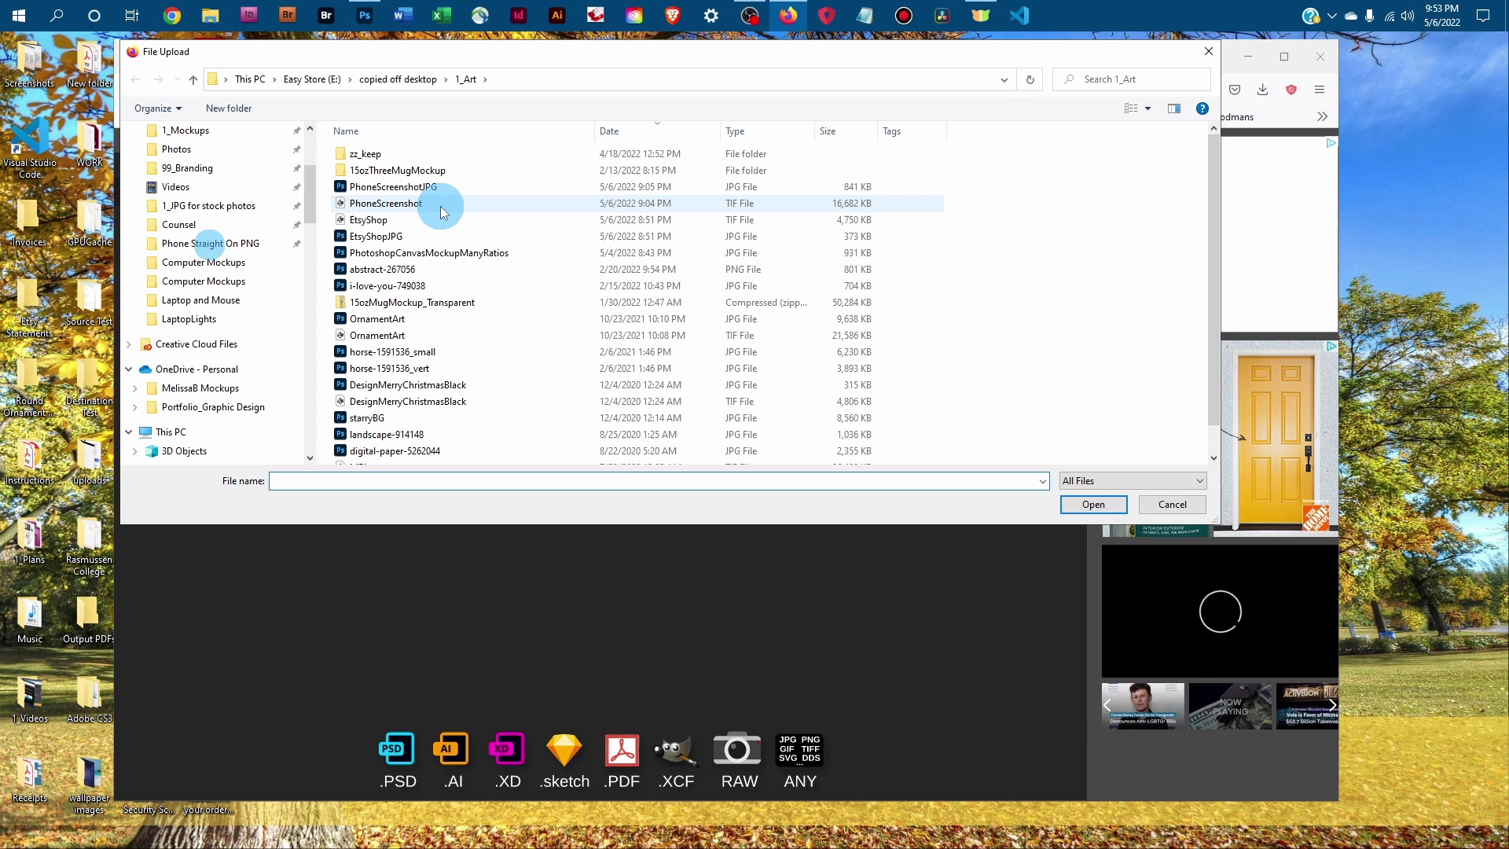
{"action": "left_click", "coordinate": [210, 243]}
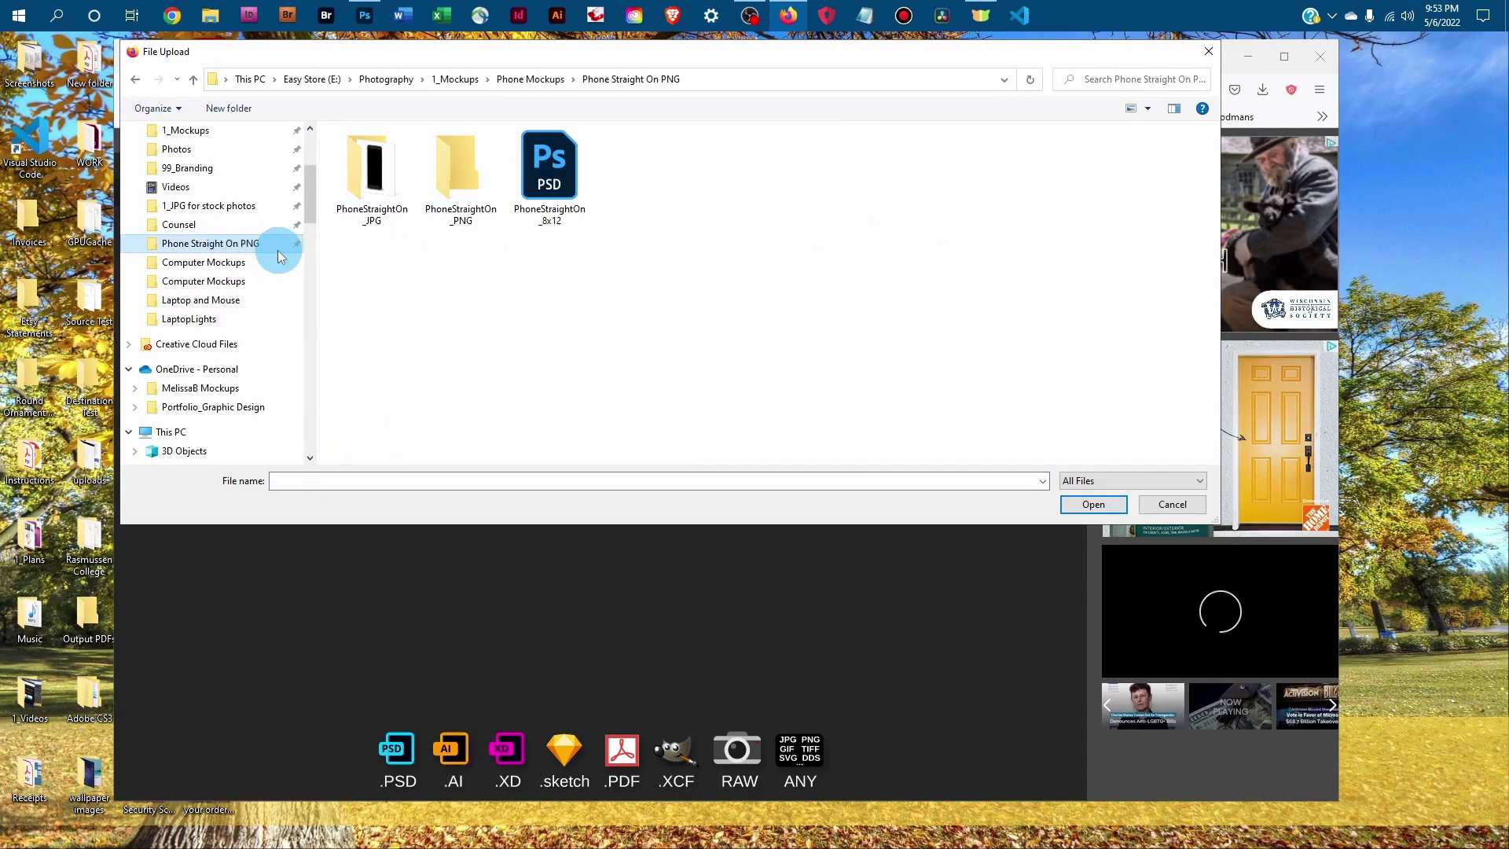
{"action": "left_click", "coordinate": [551, 177]}
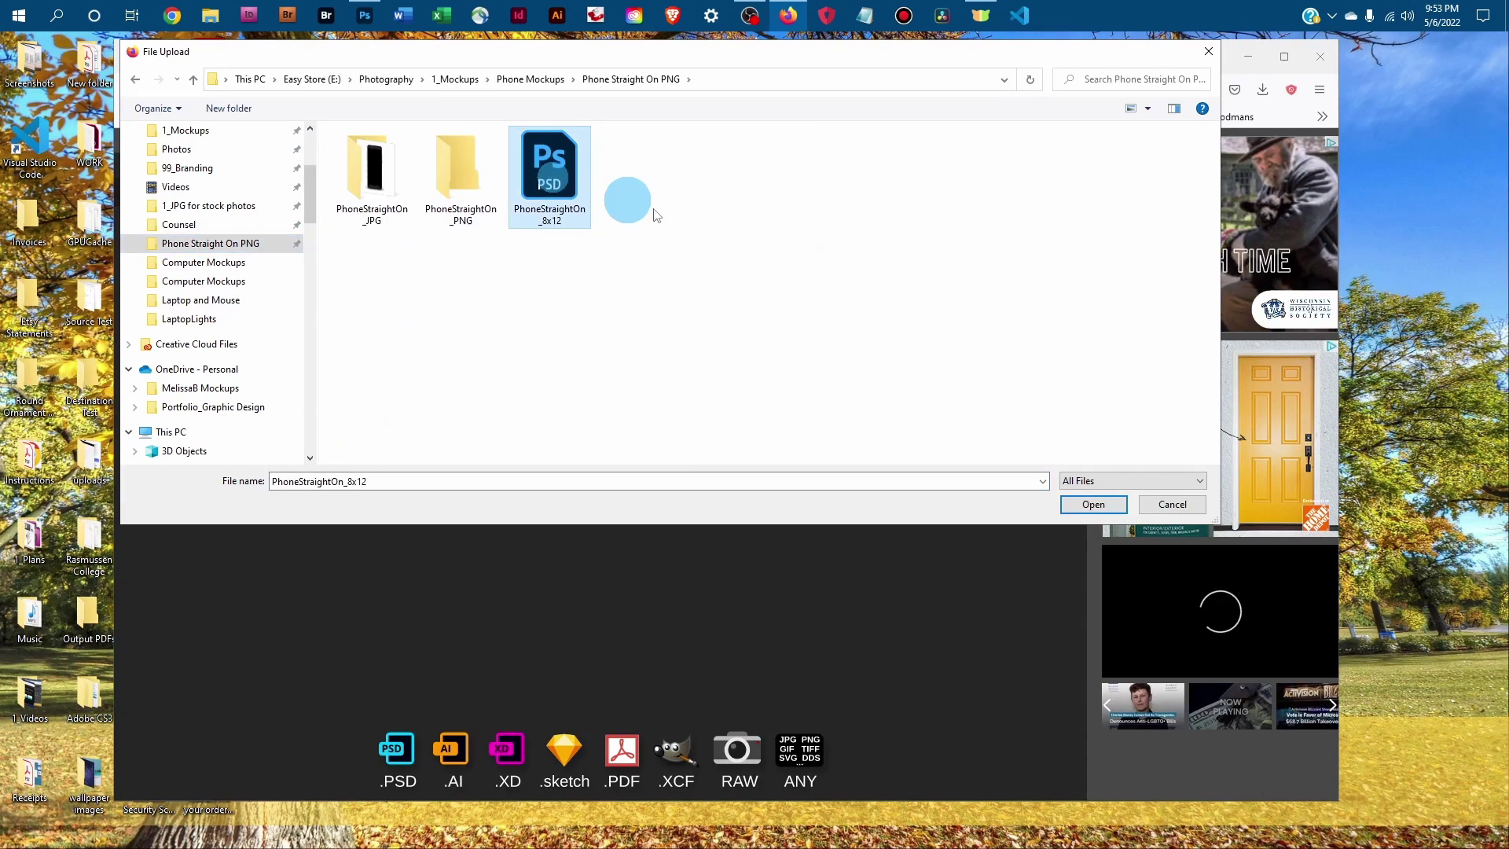
{"action": "left_click", "coordinate": [1091, 504]}
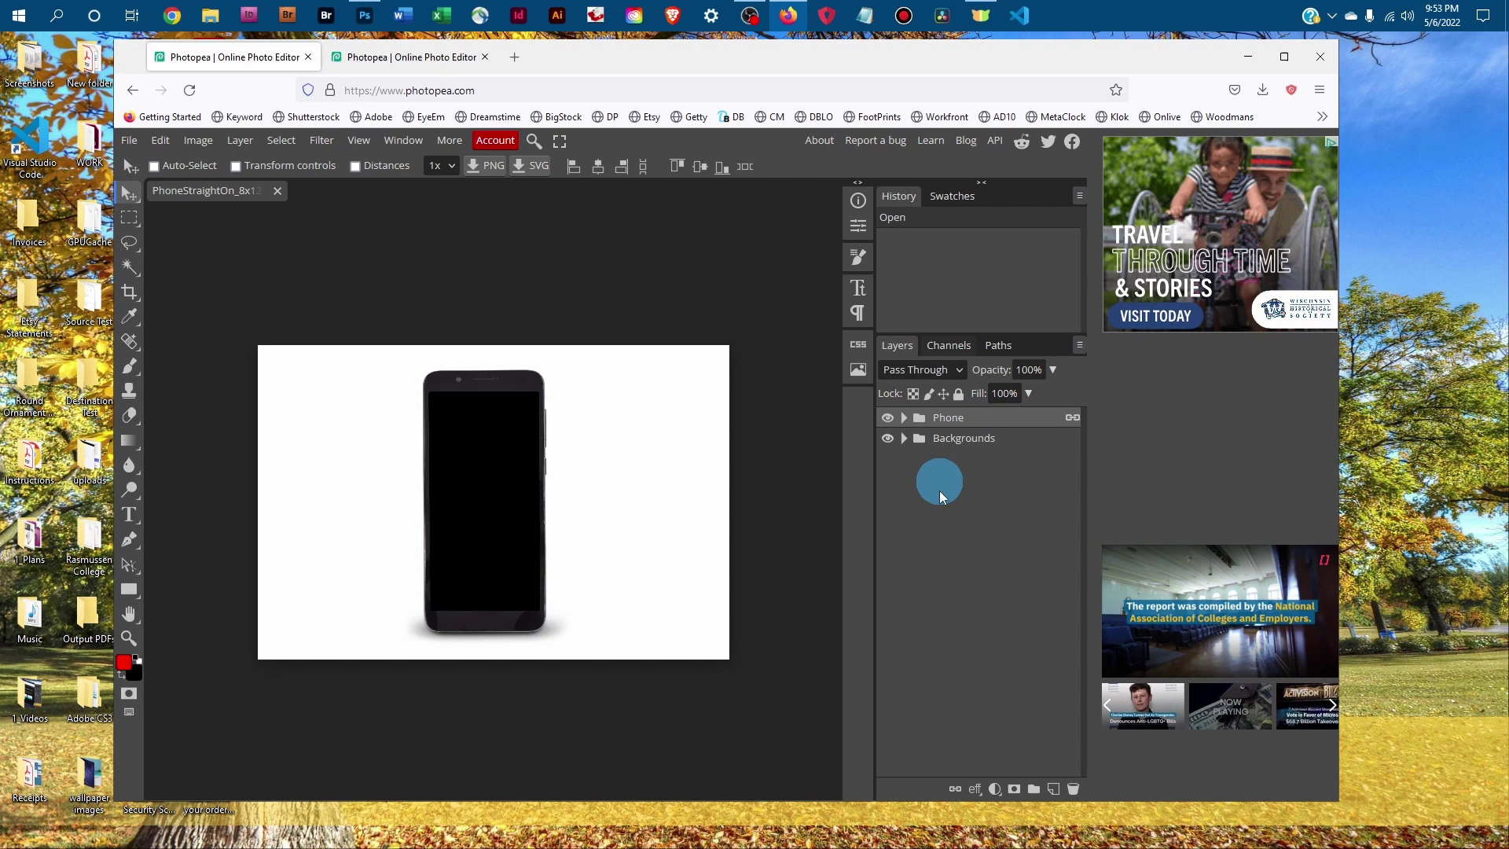
- Expand the Phone group and its inner Phone group, then select the Design - Screen layer
{"action": "left_click", "coordinate": [402, 142]}
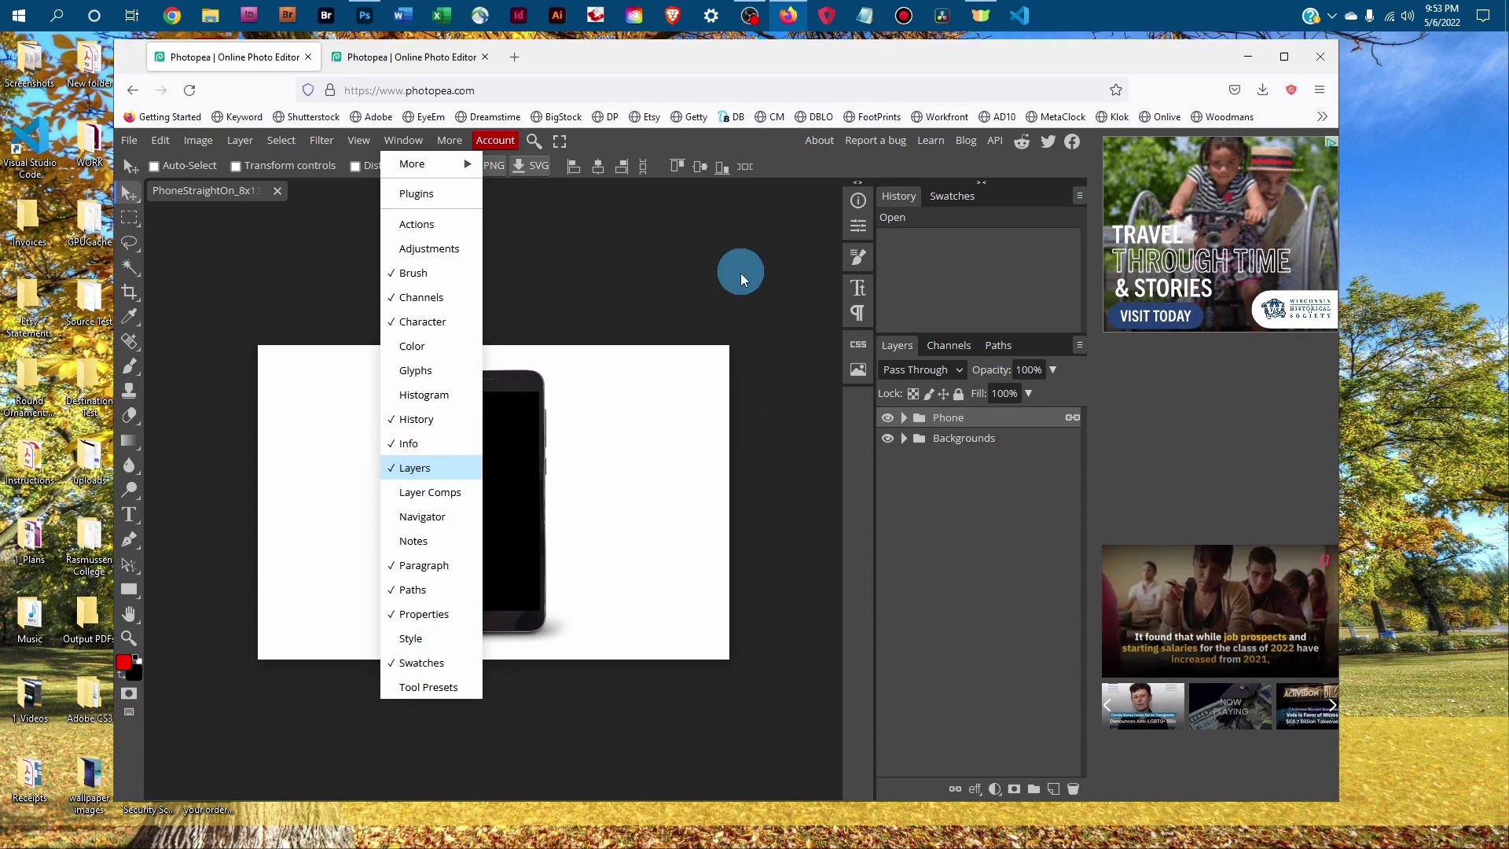
{"action": "left_click", "coordinate": [831, 355]}
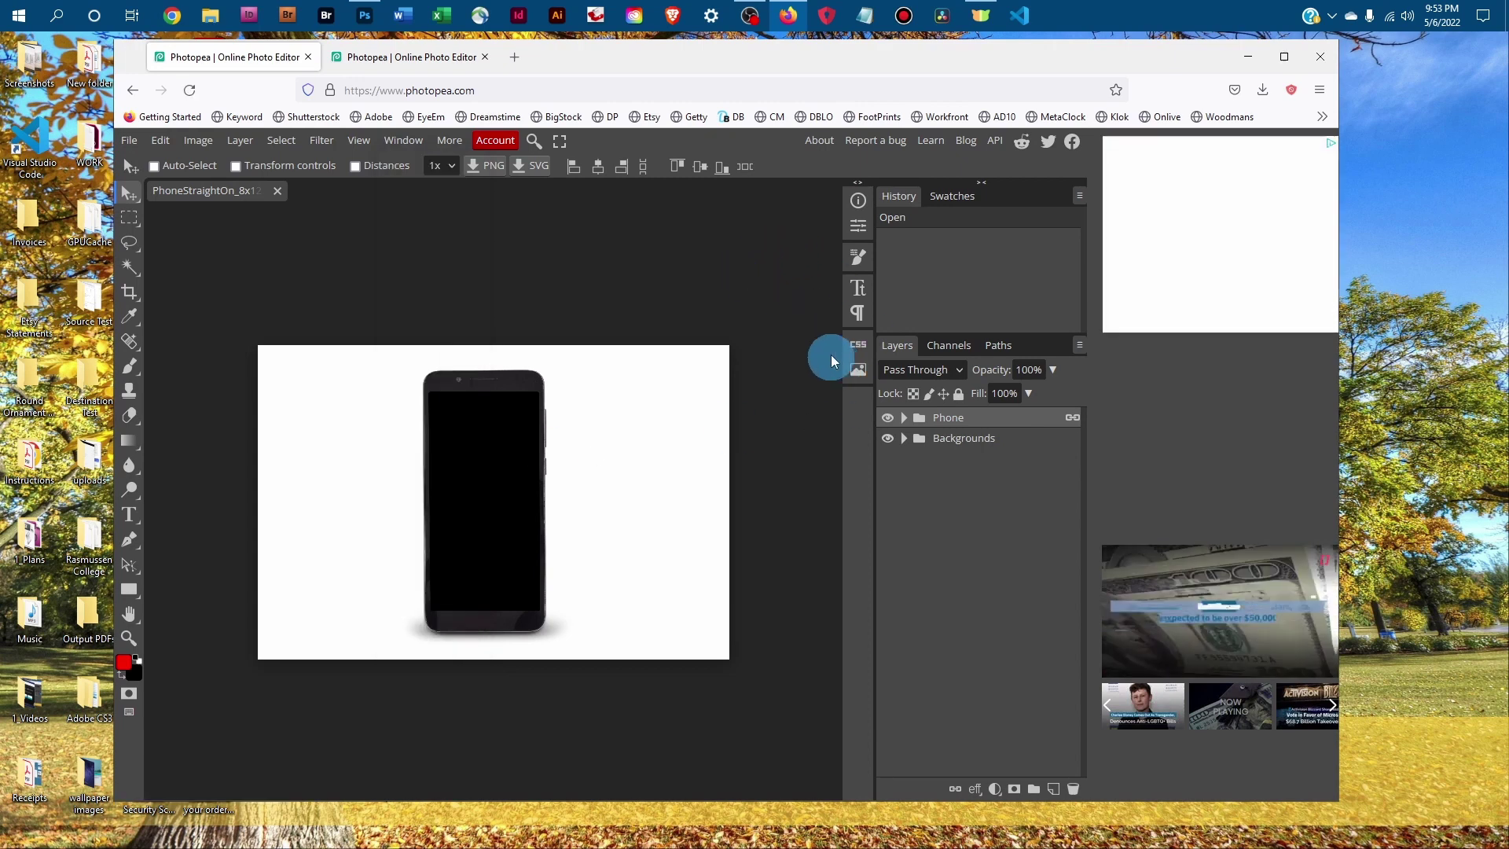
{"action": "left_click", "coordinate": [904, 419]}
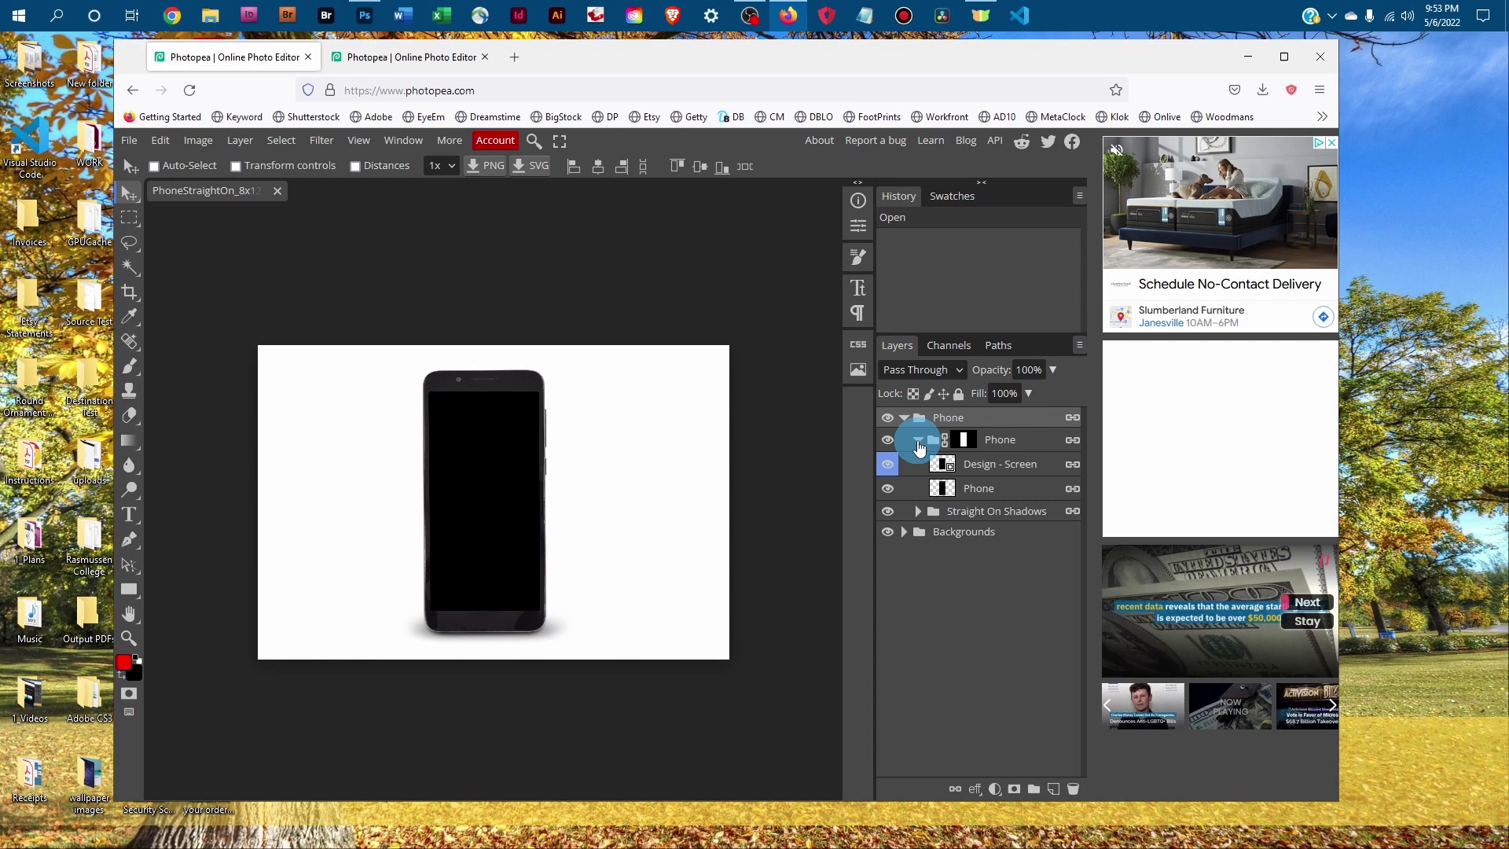
{"action": "left_click", "coordinate": [919, 441]}
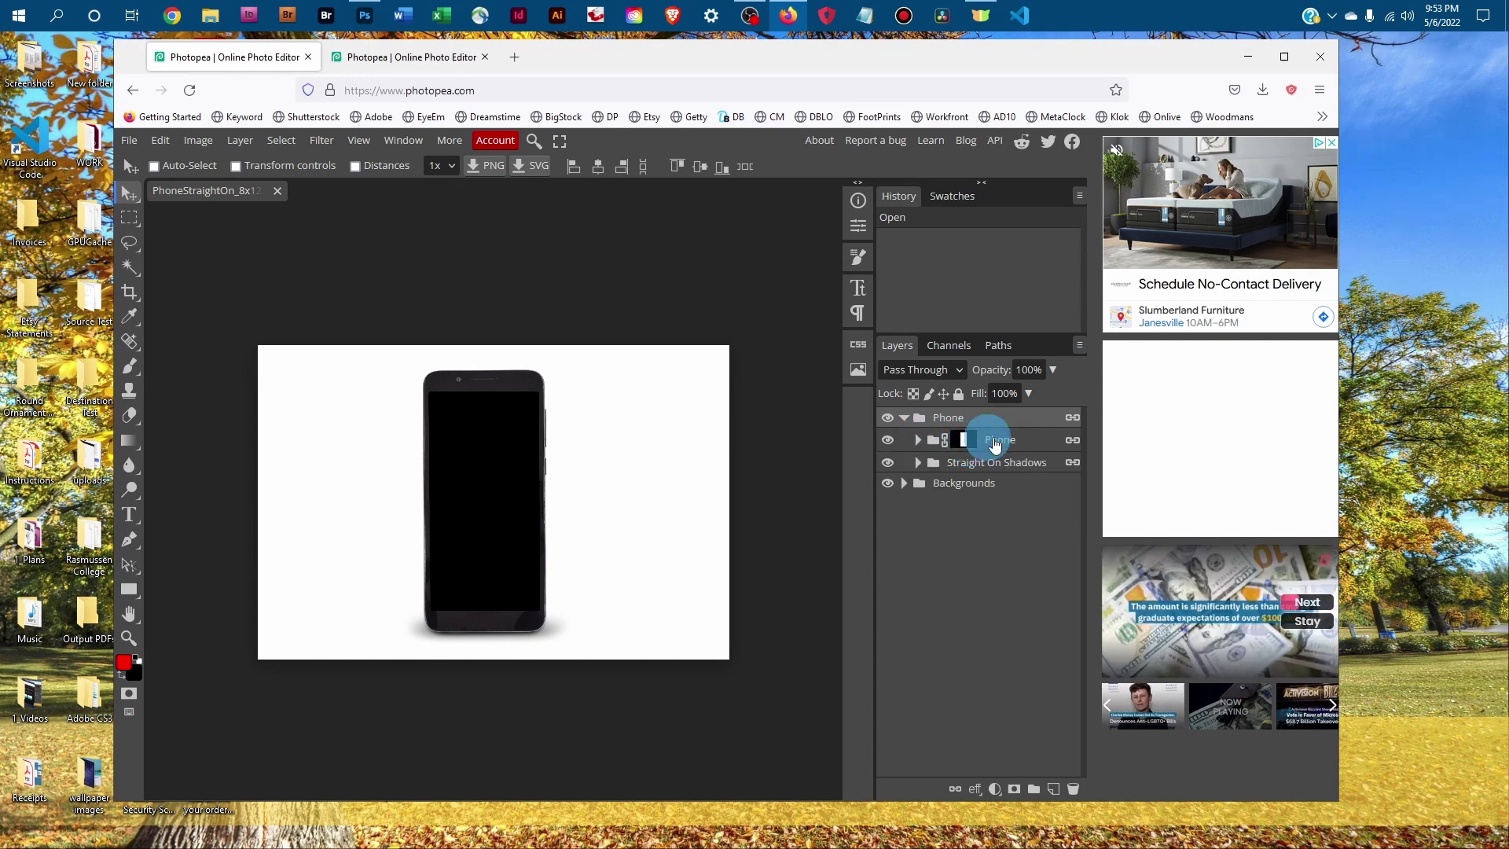
{"action": "left_click", "coordinate": [918, 441]}
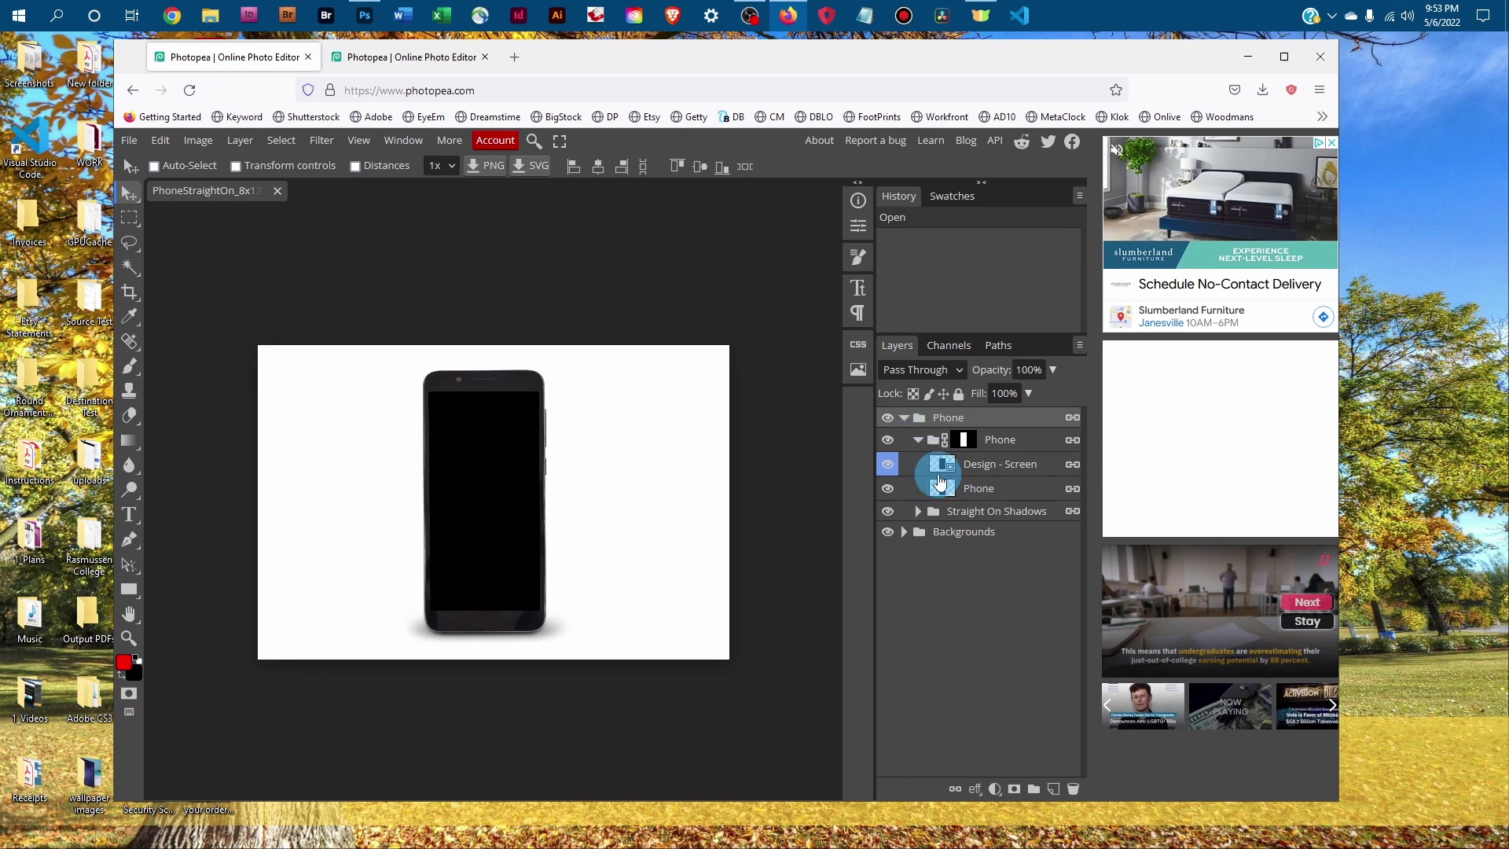
{"action": "left_click", "coordinate": [931, 465]}
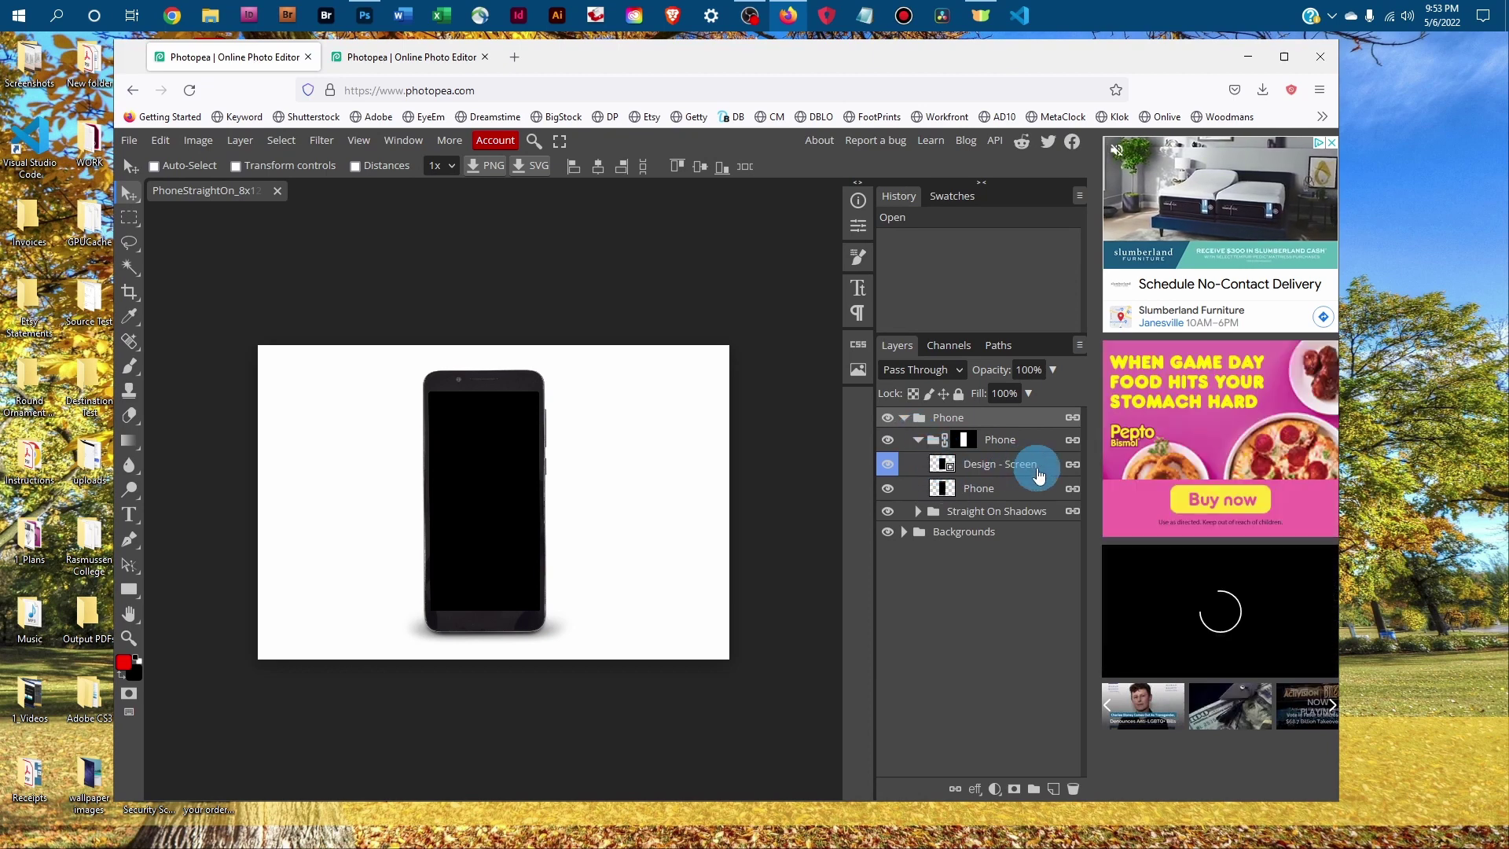
{"action": "left_click", "coordinate": [941, 466]}
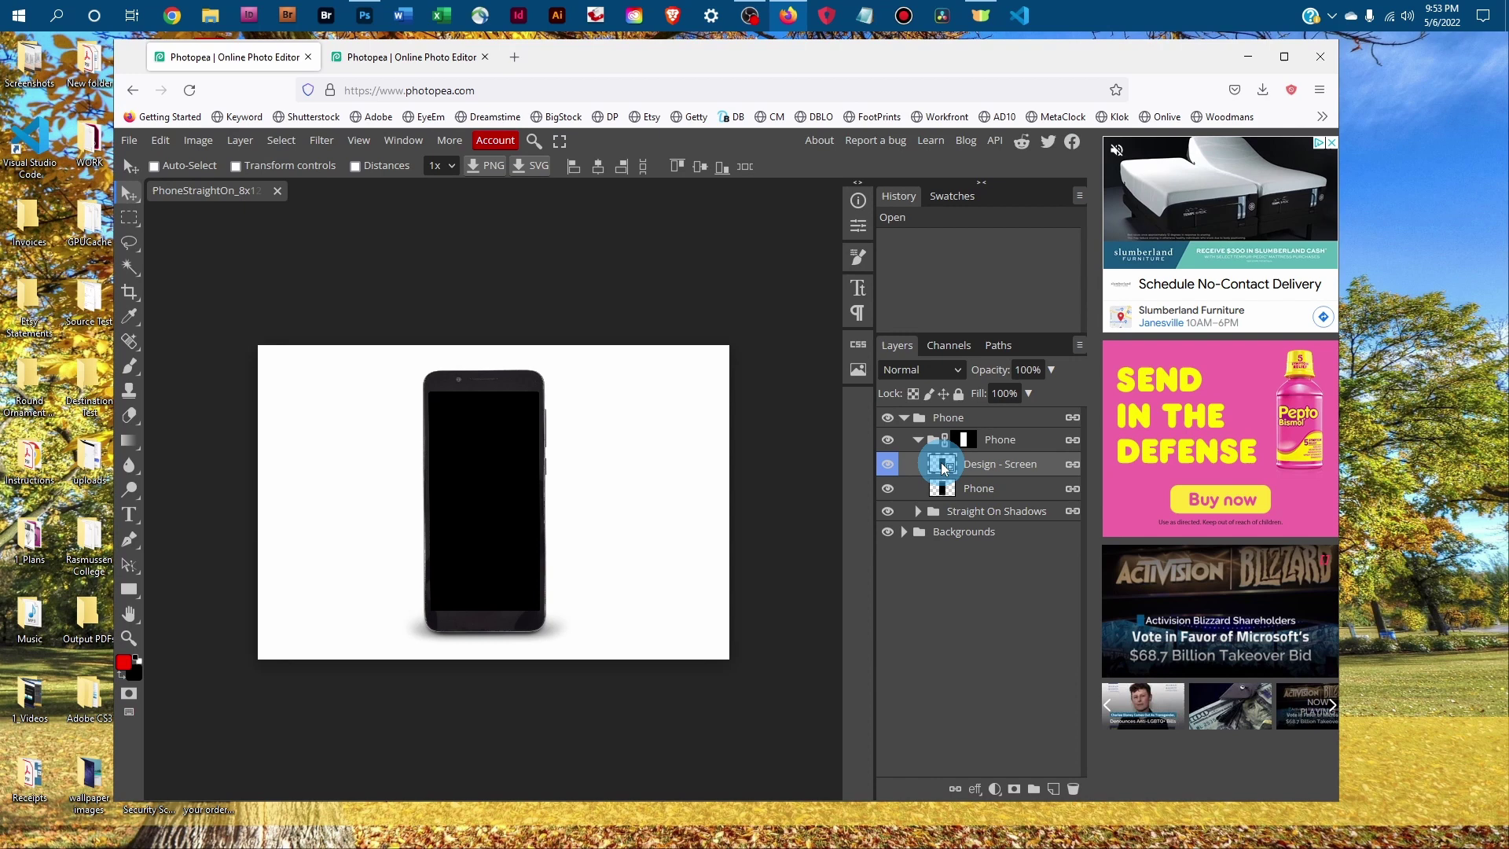
- Edit the Design - Screen smart object, and open PhoneScreenshotJPG from the 1_Art folder
{"action": "double_click", "coordinate": [941, 466]}
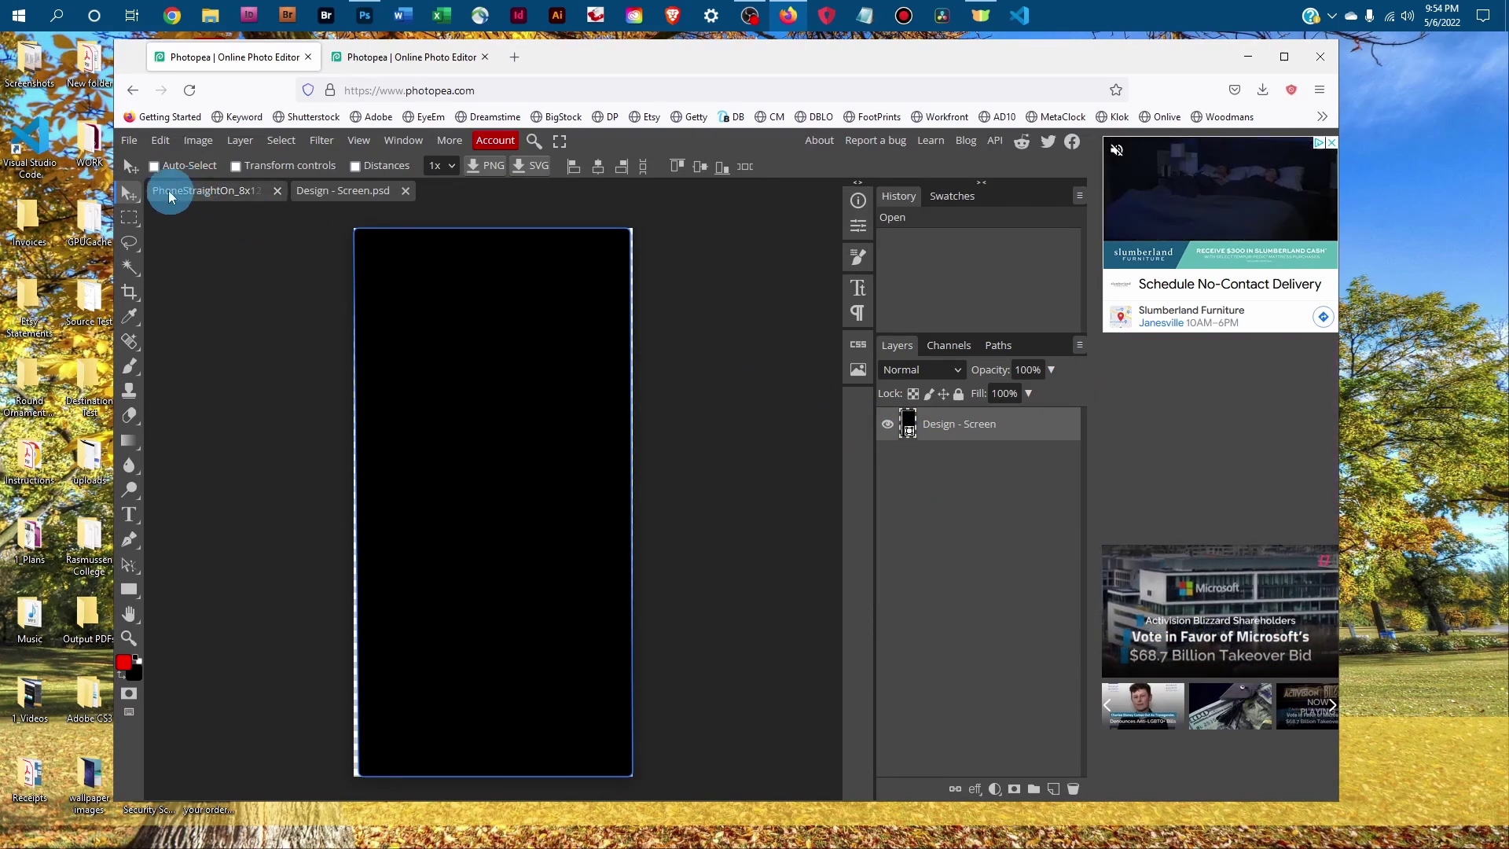
{"action": "left_click", "coordinate": [130, 140]}
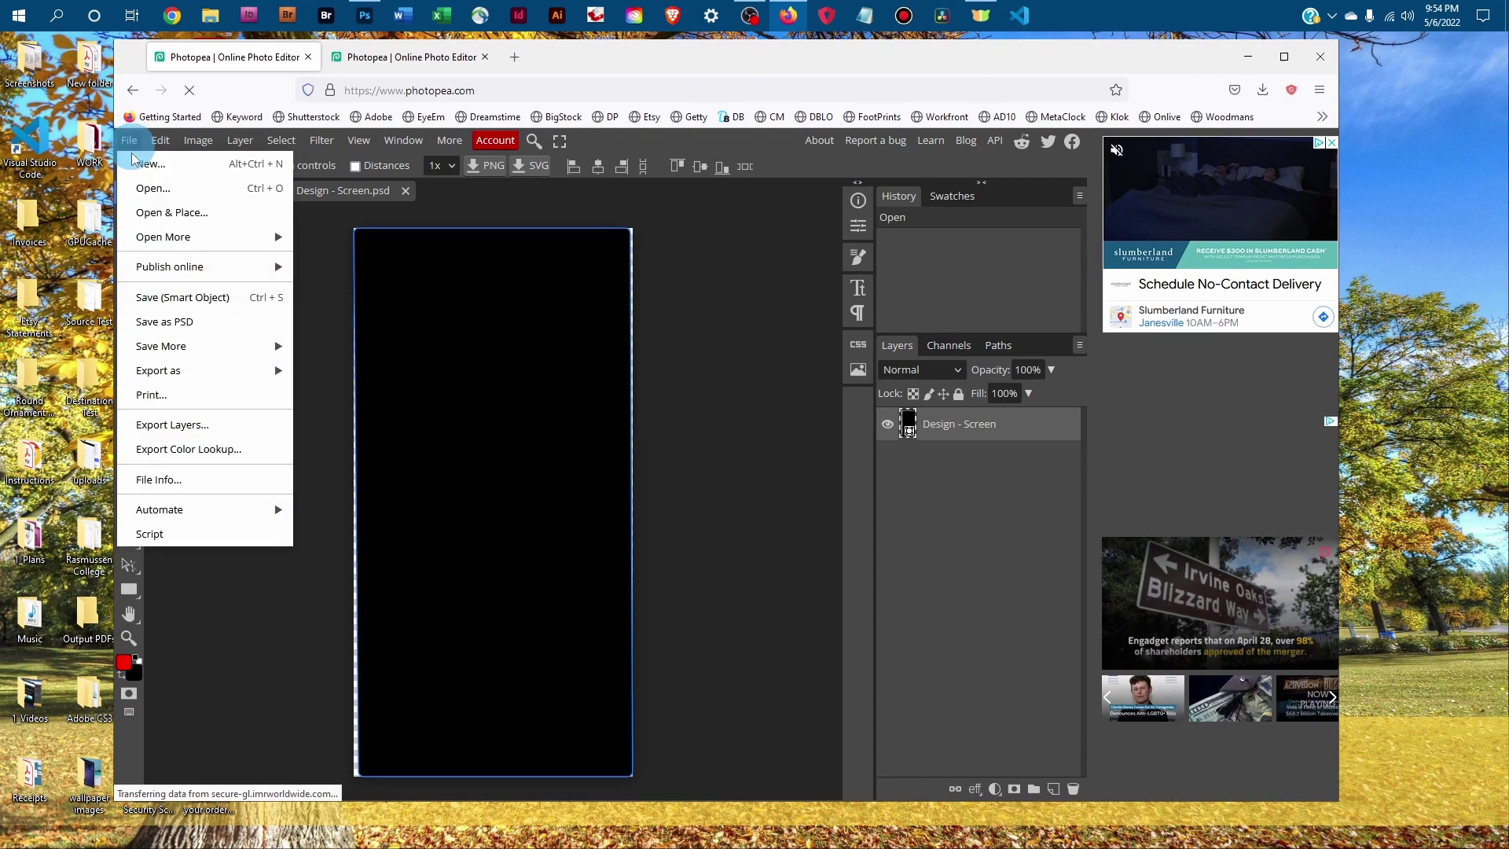
{"action": "left_click", "coordinate": [147, 188]}
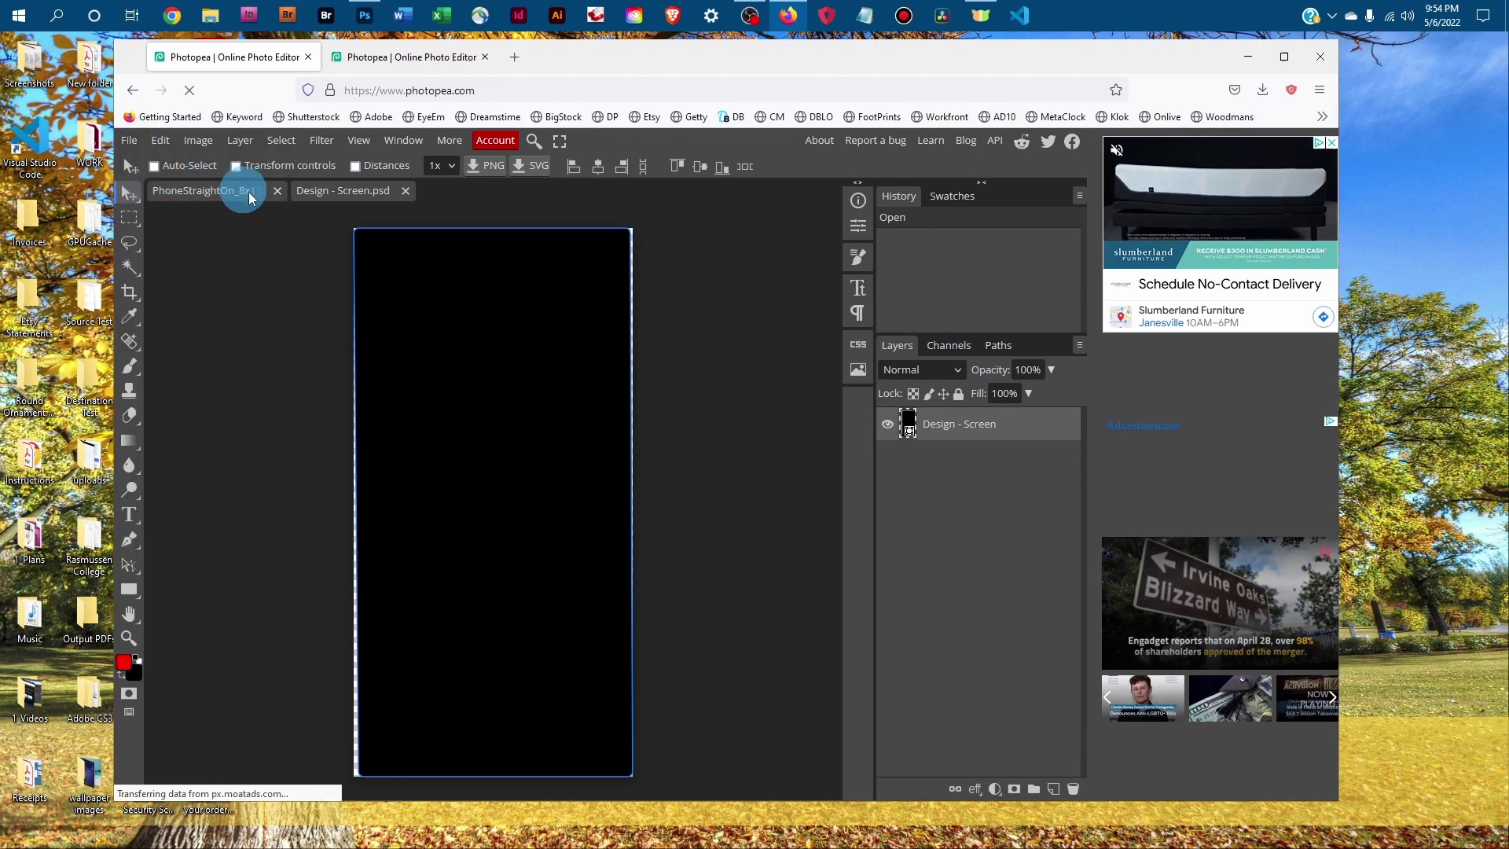
{"action": "scroll", "coordinate": [248, 271], "scroll_direction": "up", "scroll_amount": 5}
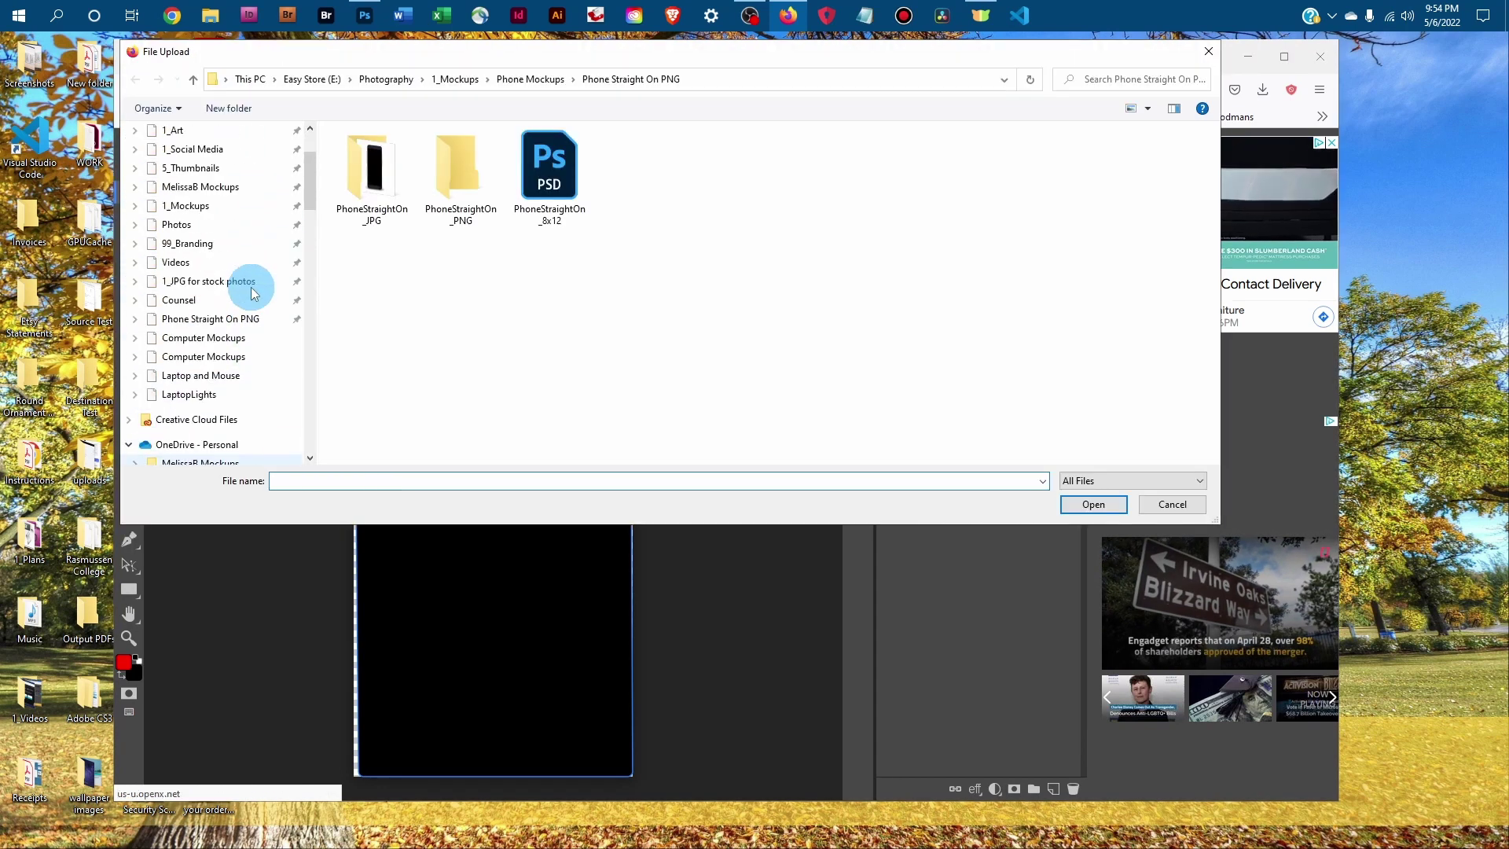
{"action": "scroll", "coordinate": [225, 259], "scroll_direction": "up", "scroll_amount": 5}
{"action": "left_click", "coordinate": [175, 236]}
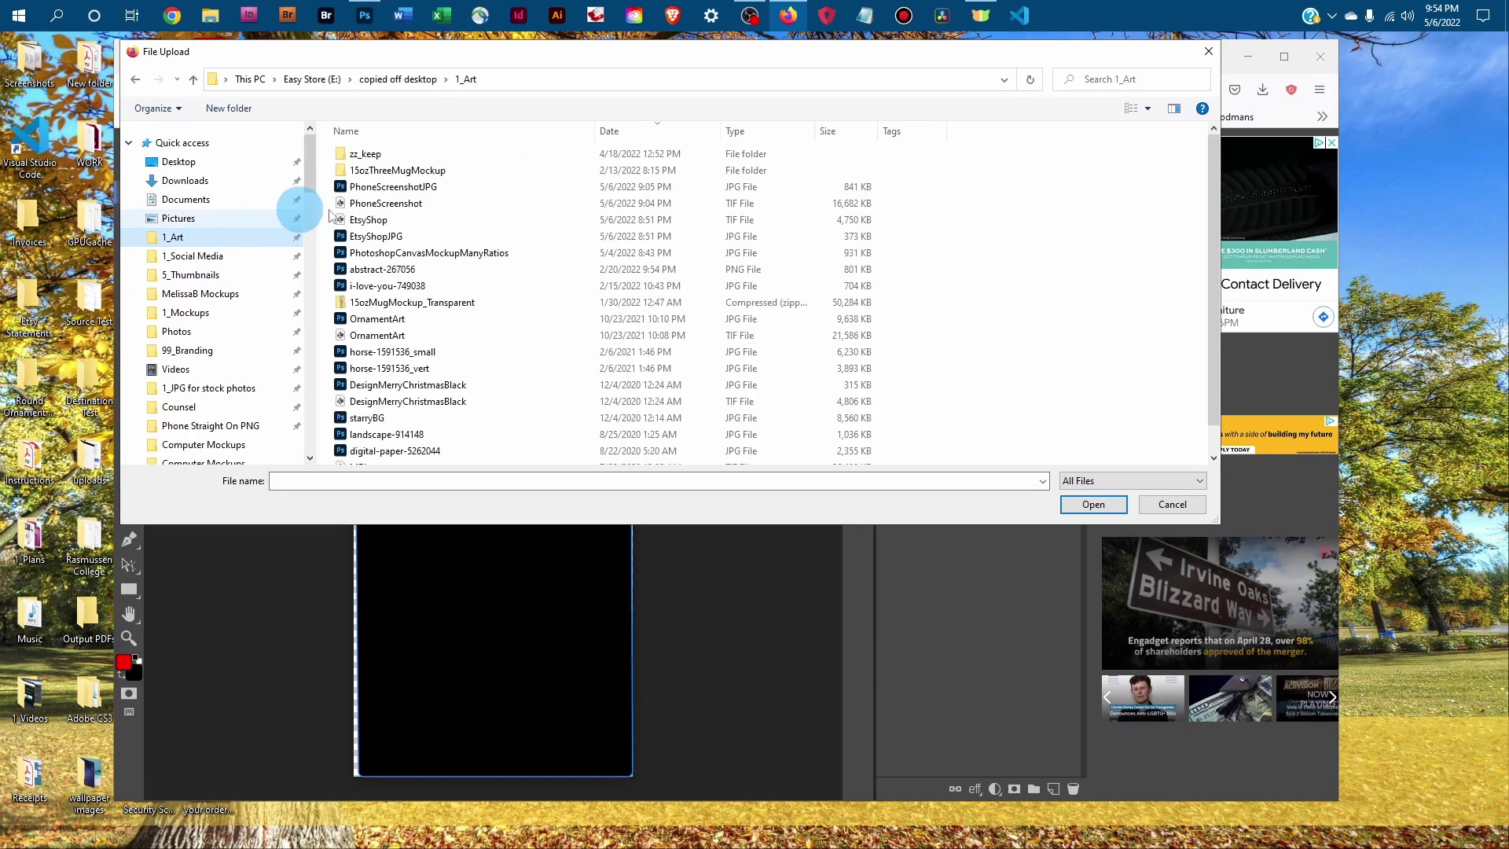
{"action": "left_click", "coordinate": [393, 186]}
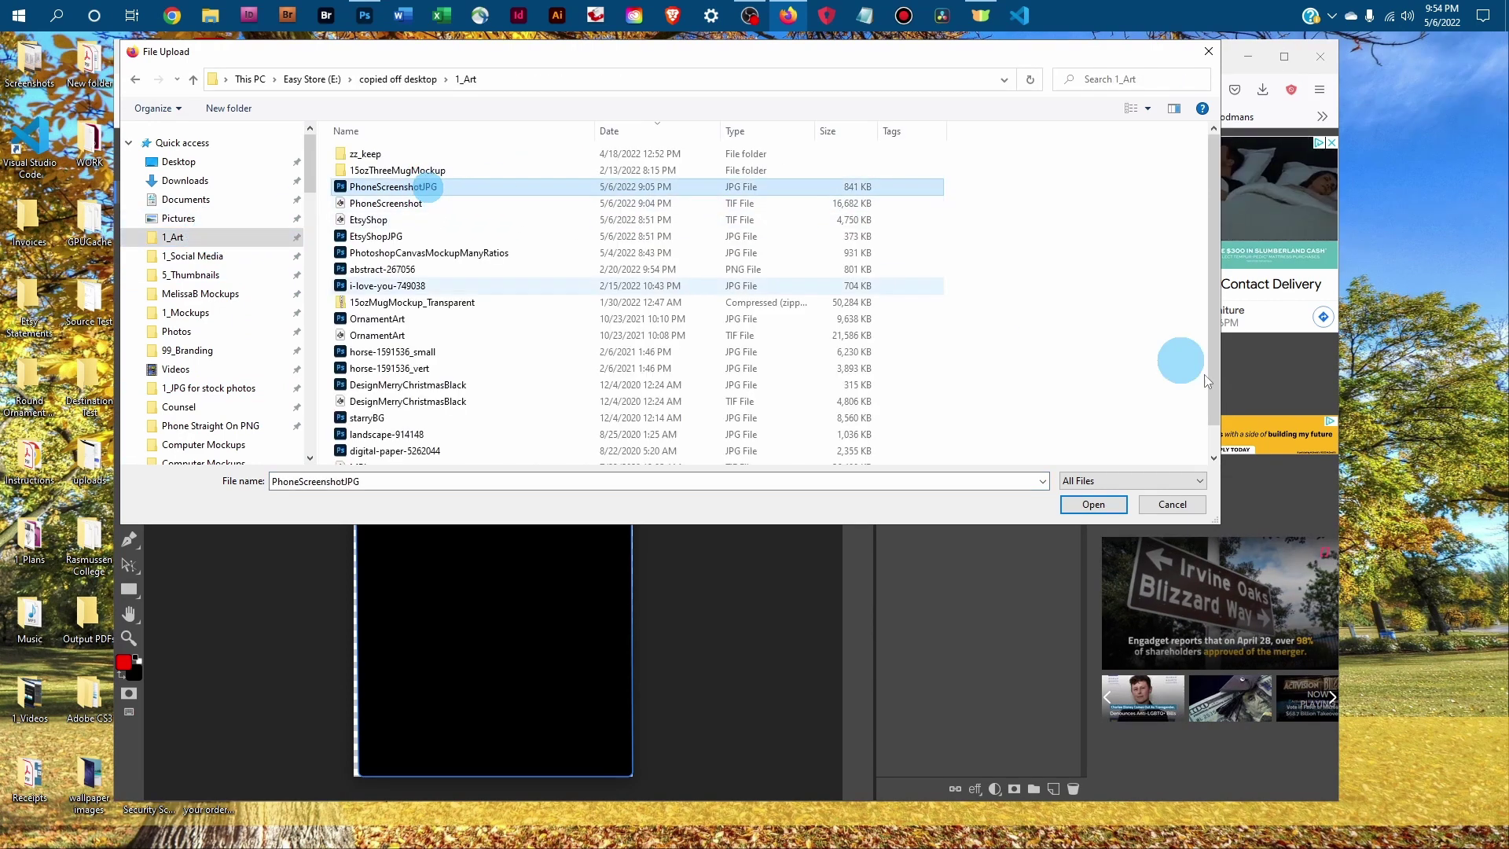
{"action": "left_click", "coordinate": [1094, 505]}
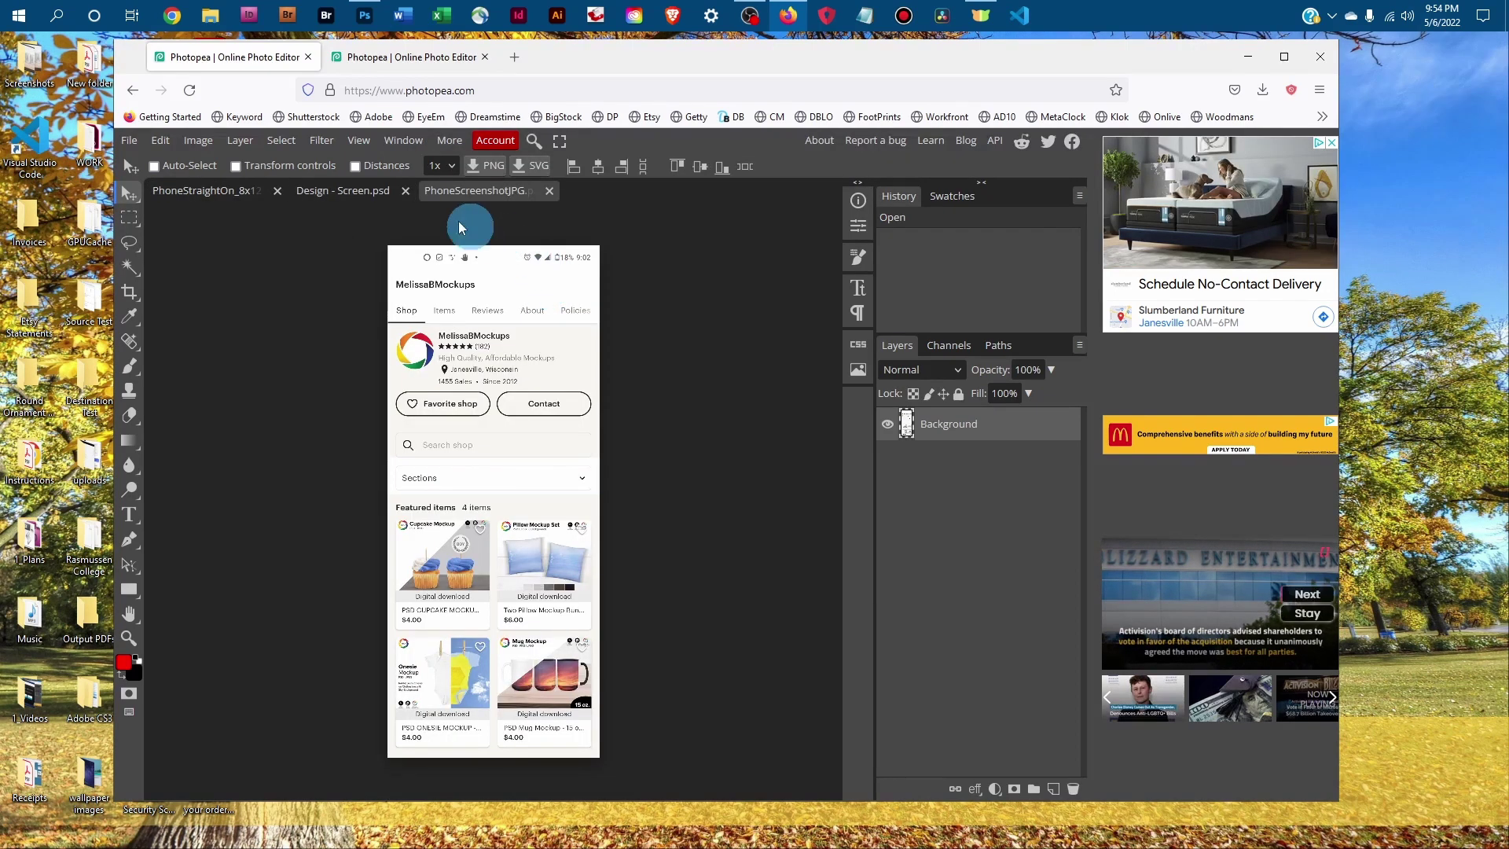
- Select the entire shop screenshot and copy it
{"action": "left_click", "coordinate": [295, 143]}
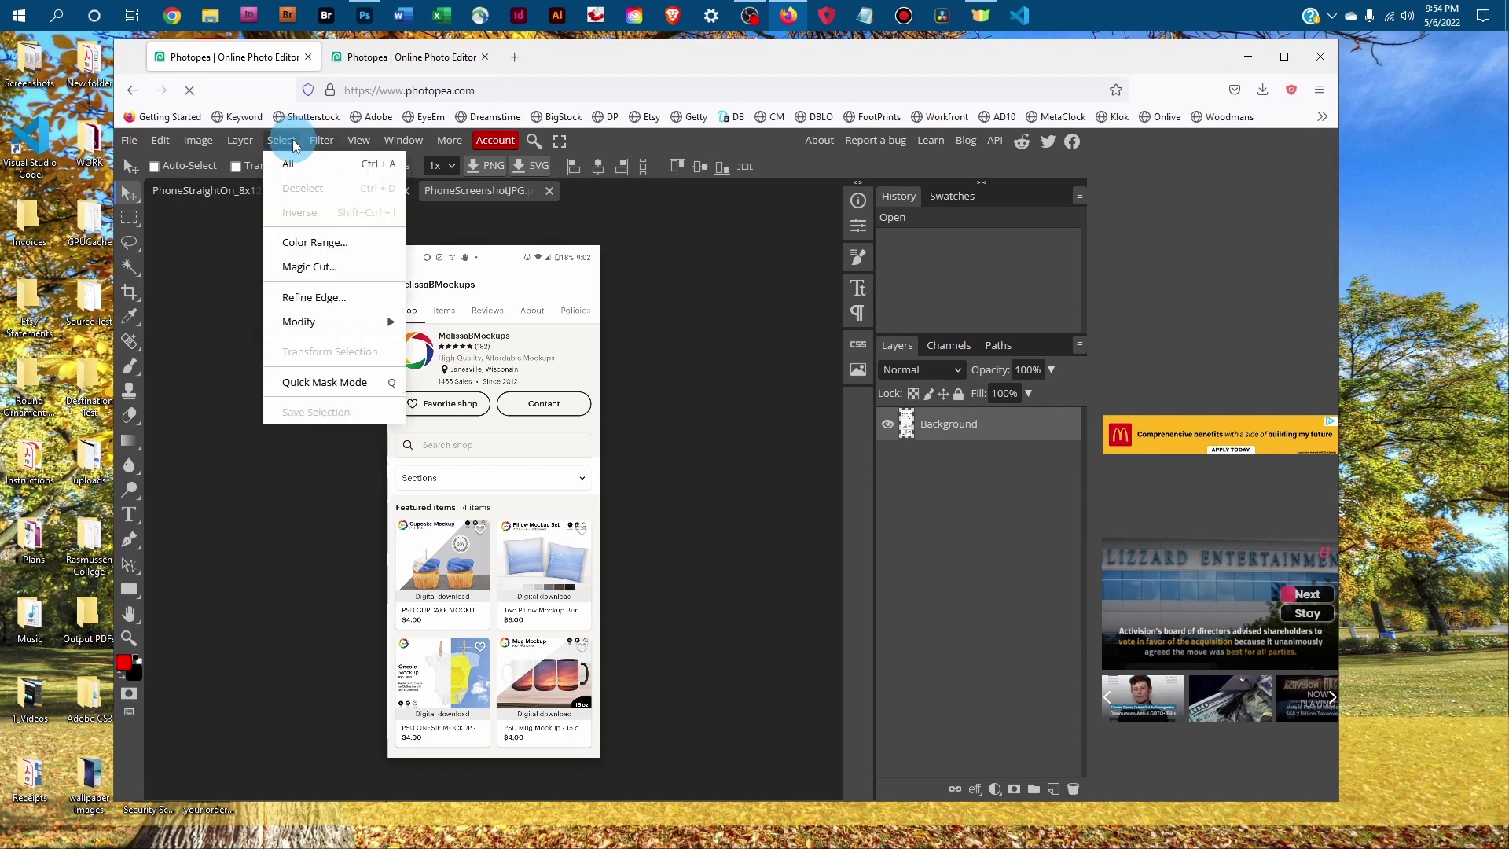
{"action": "left_click", "coordinate": [295, 166]}
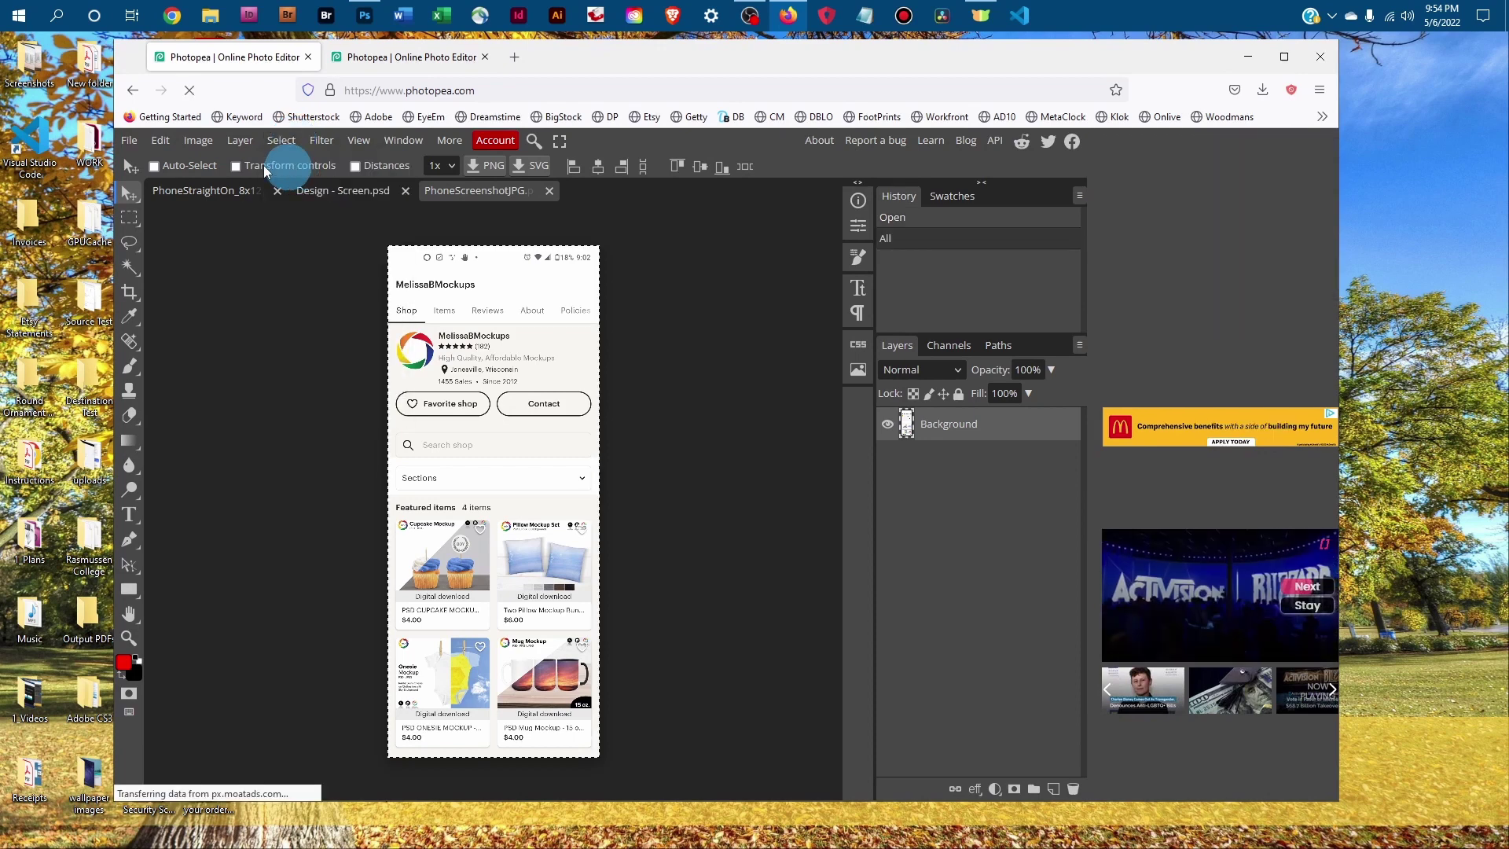
{"action": "left_click", "coordinate": [160, 140]}
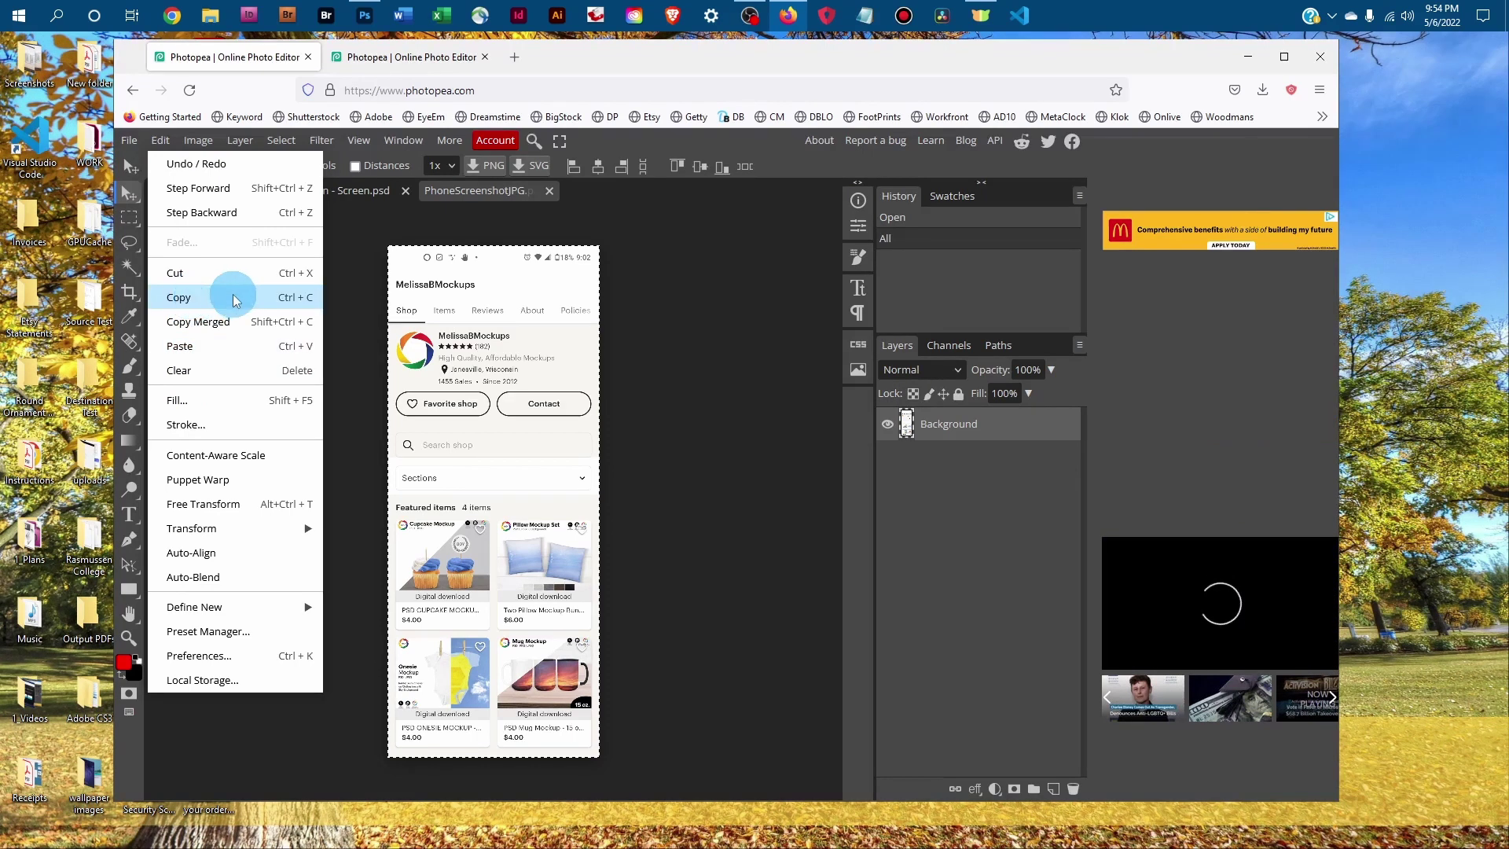
{"action": "left_click", "coordinate": [189, 299]}
- Paste the screenshot into the Design - Screen document as a new layer, zoomed out
{"action": "left_click", "coordinate": [359, 193]}
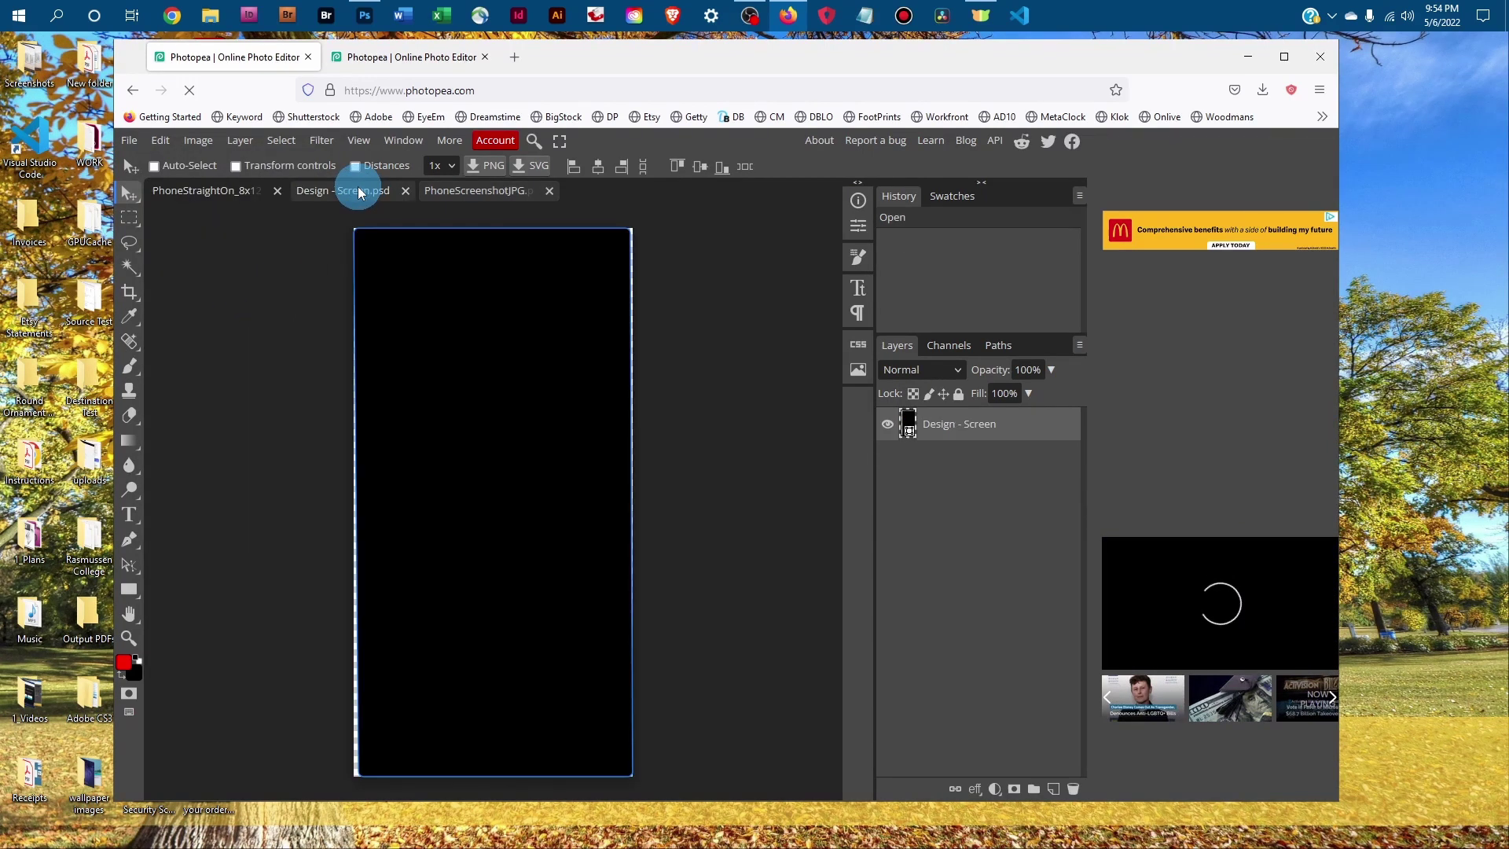
{"action": "left_click", "coordinate": [161, 141]}
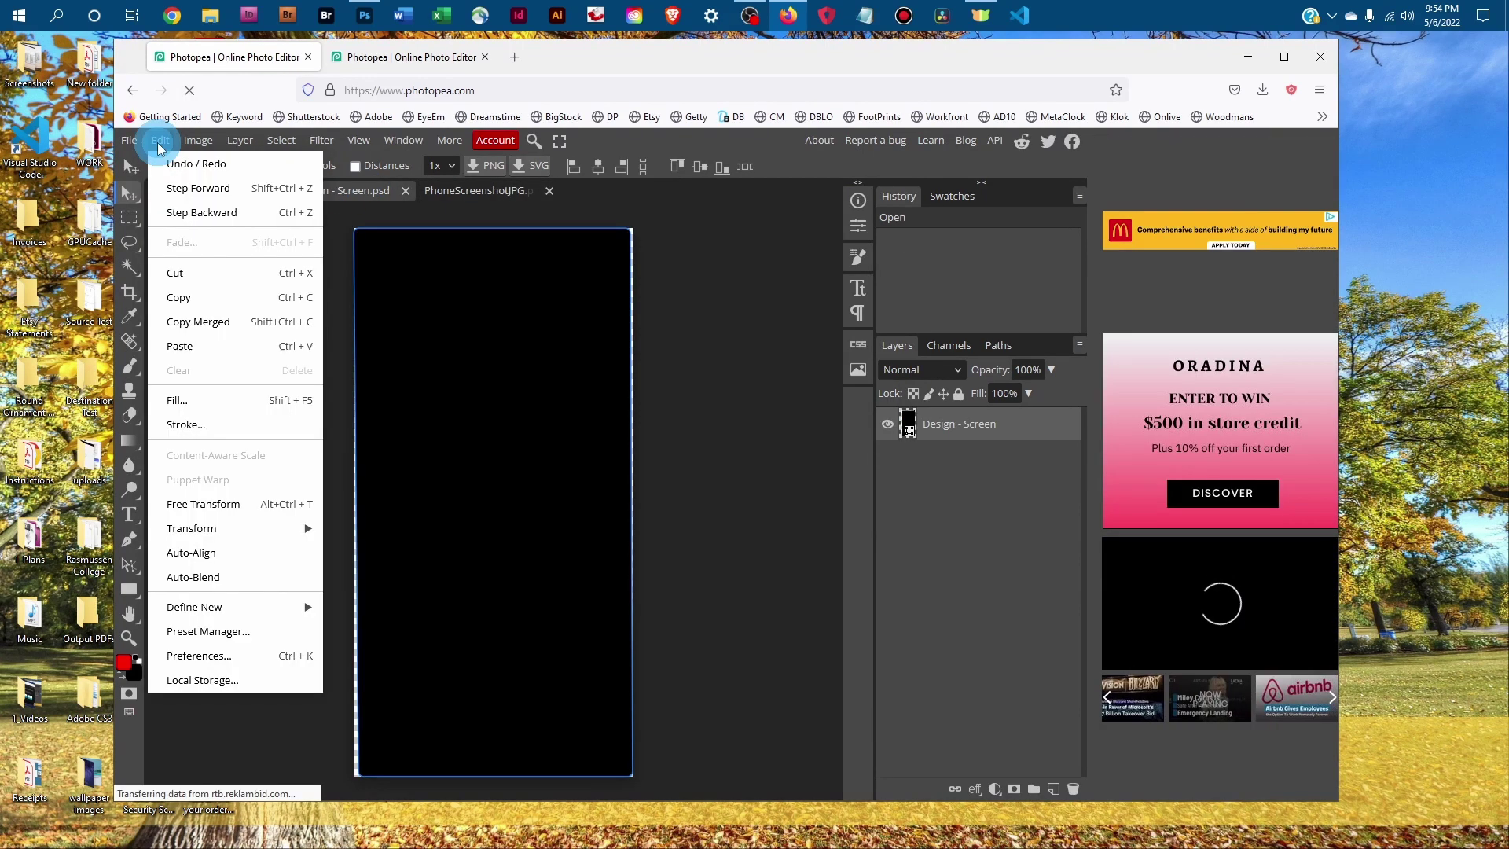
{"action": "left_click", "coordinate": [183, 346]}
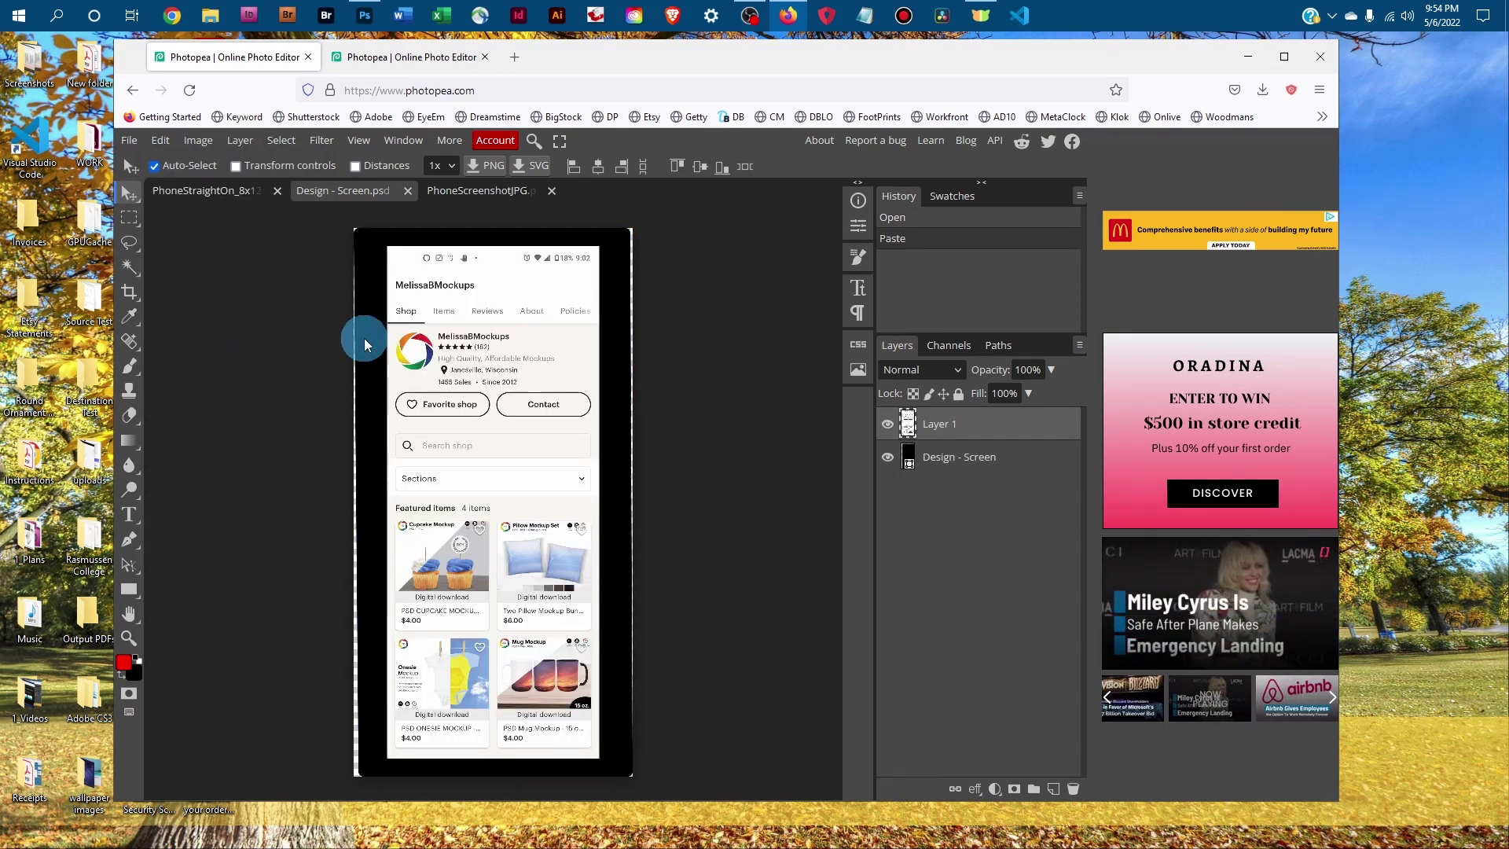
{"action": "key", "text": "ctrl+minus"}
{"action": "key", "text": "ctrl+minus"}
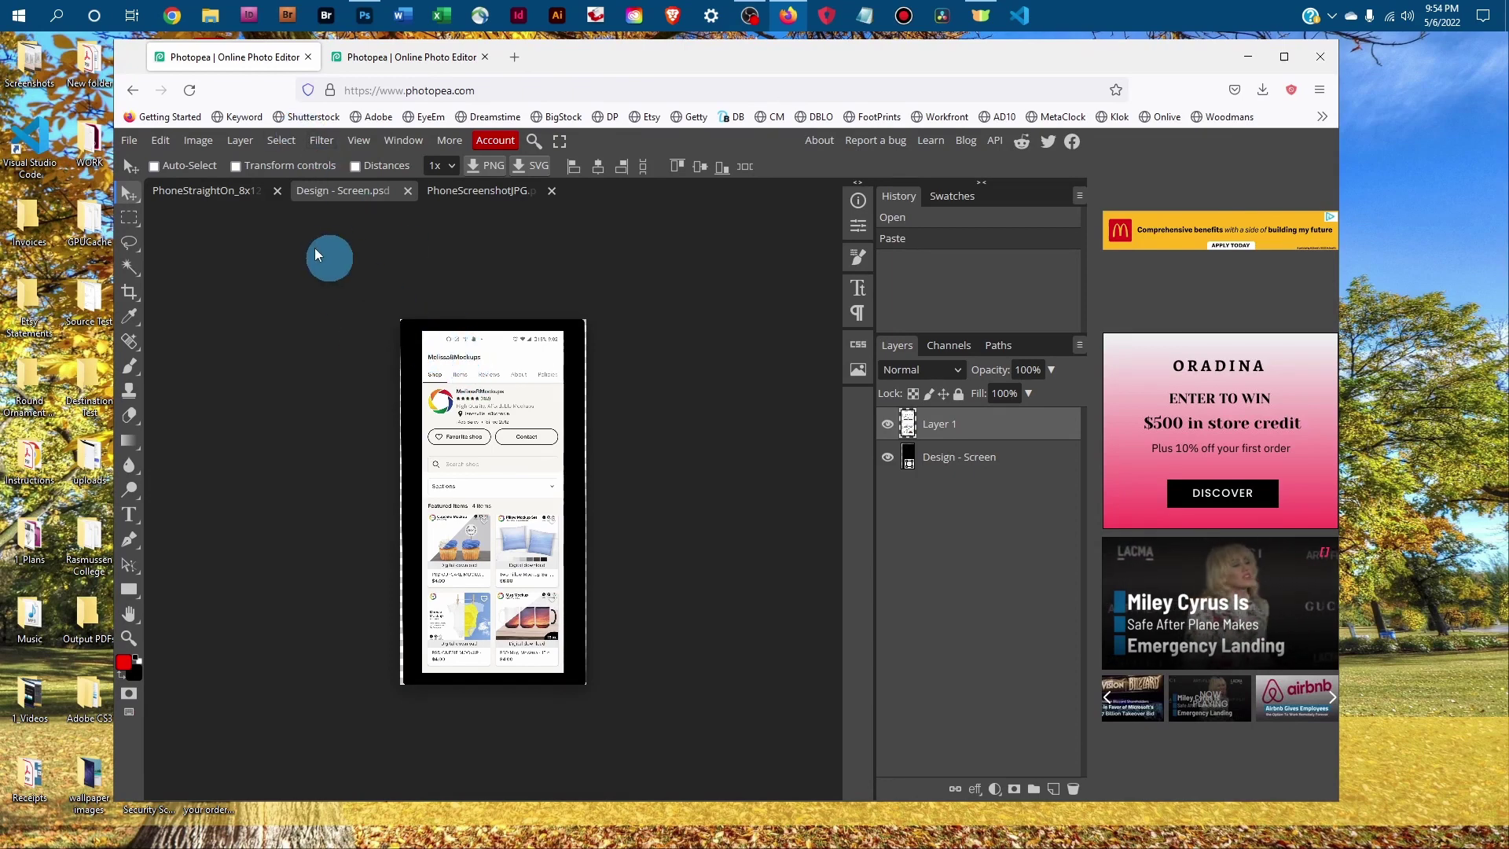
- Free-transform the screenshot, scaling it up and repositioning it to cover the black screen
{"action": "left_click", "coordinate": [161, 141]}
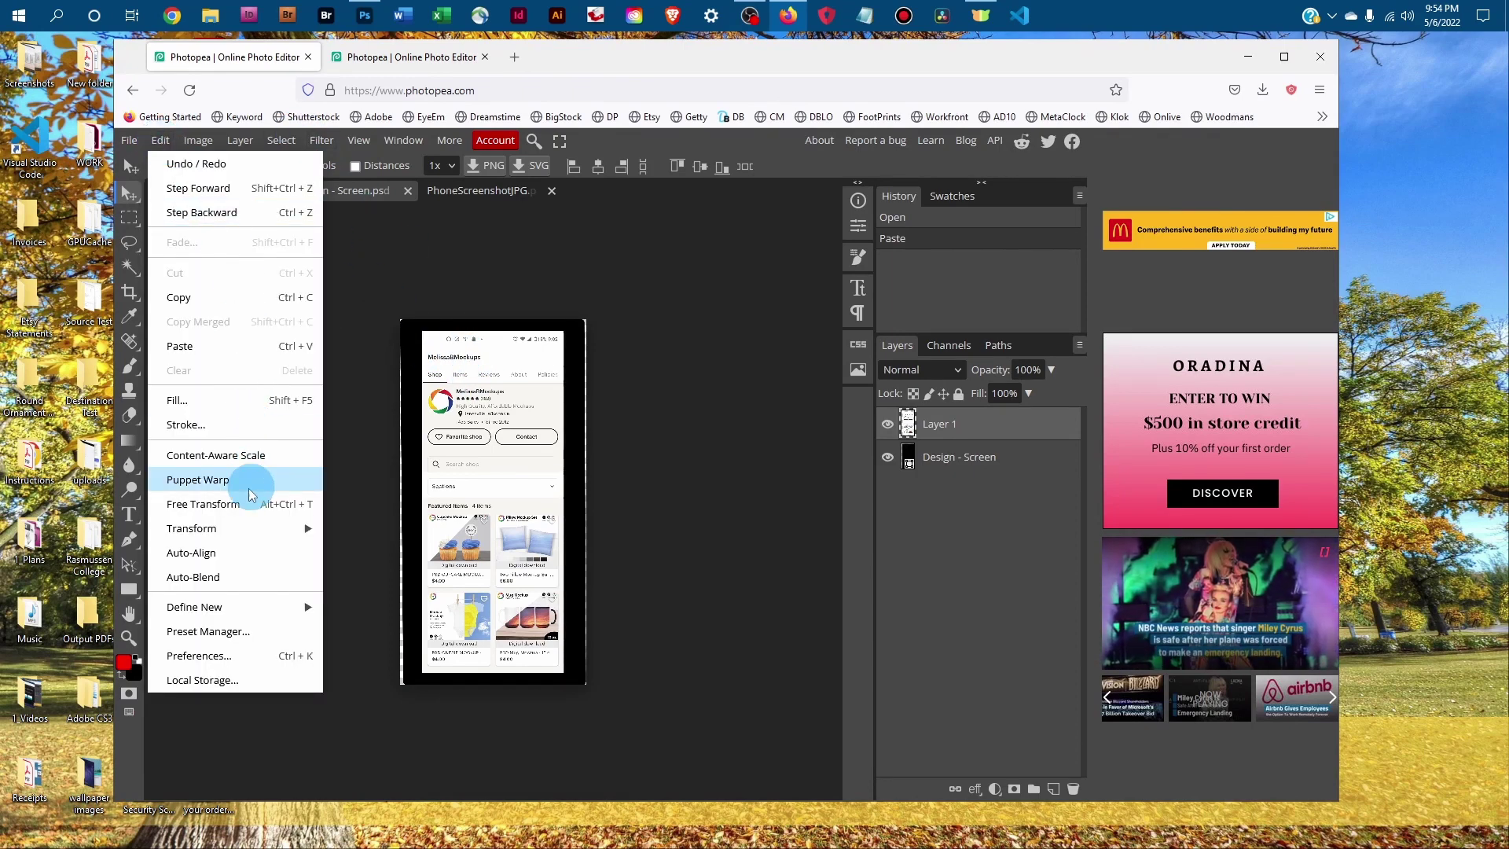
{"action": "left_click", "coordinate": [203, 503]}
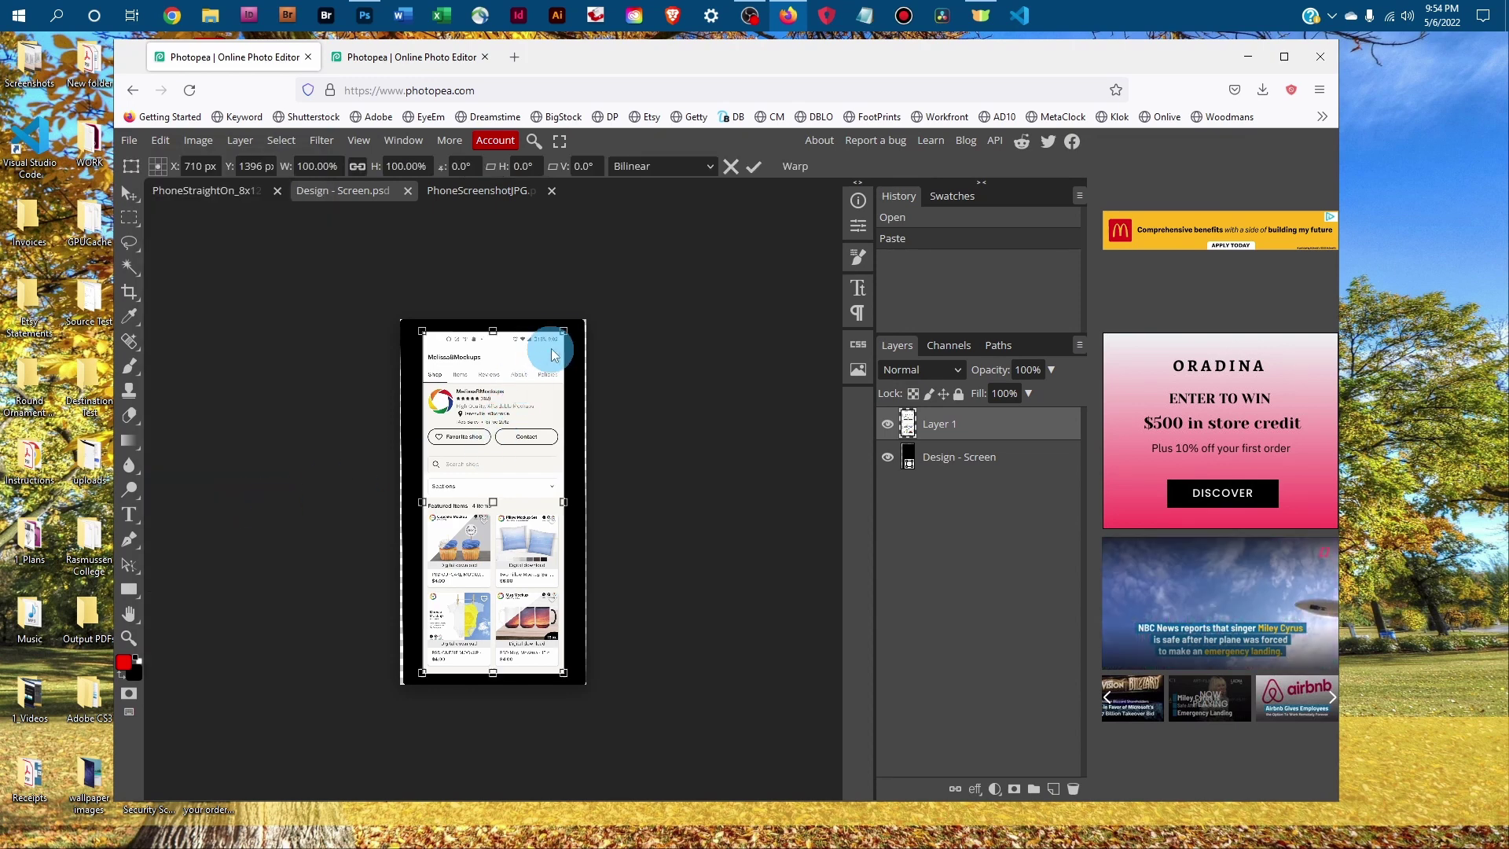
{"action": "left_click_drag", "start_coordinate": [599, 313], "coordinate": [613, 309]}
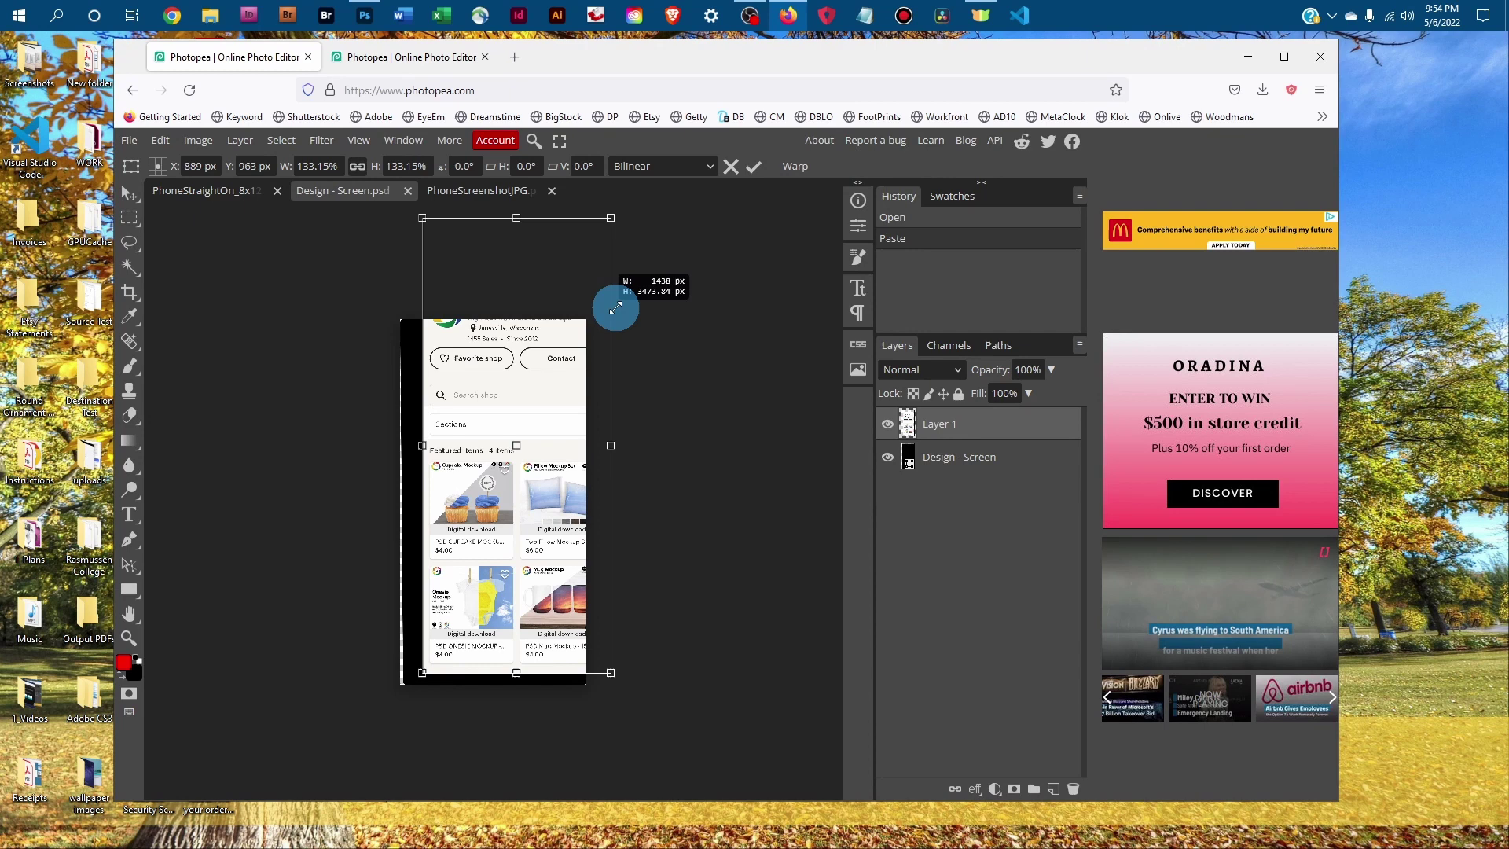
{"action": "left_click_drag", "start_coordinate": [613, 309], "coordinate": [617, 301]}
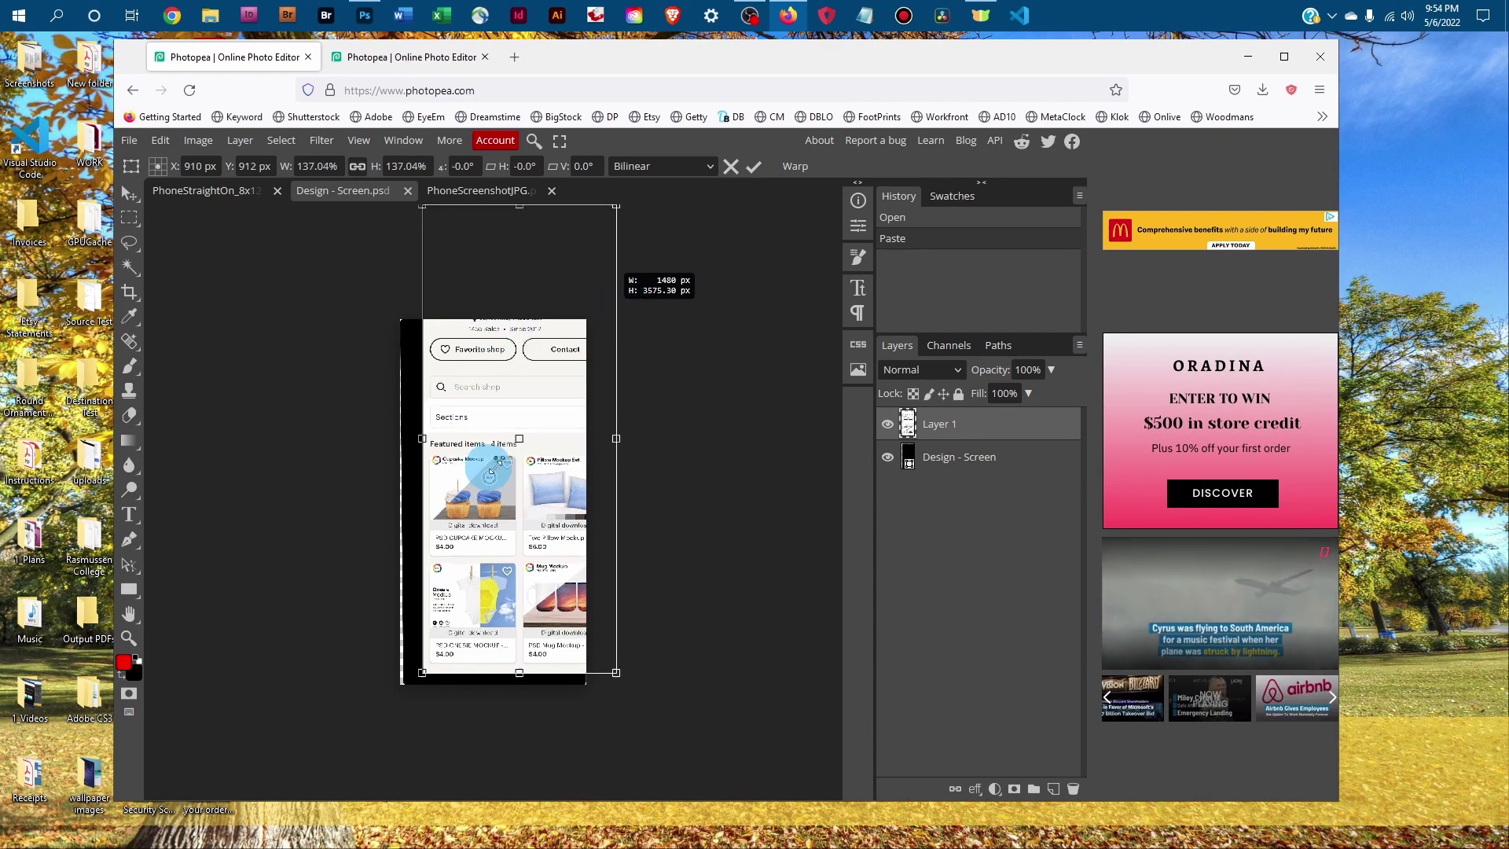
{"action": "mouse_move", "coordinate": [505, 402]}
{"action": "left_mouse_down"}
{"action": "mouse_move", "coordinate": [513, 419]}
{"action": "mouse_move", "coordinate": [474, 442]}
{"action": "mouse_move", "coordinate": [496, 545]}
{"action": "mouse_move", "coordinate": [347, 601]}
{"action": "left_mouse_up"}
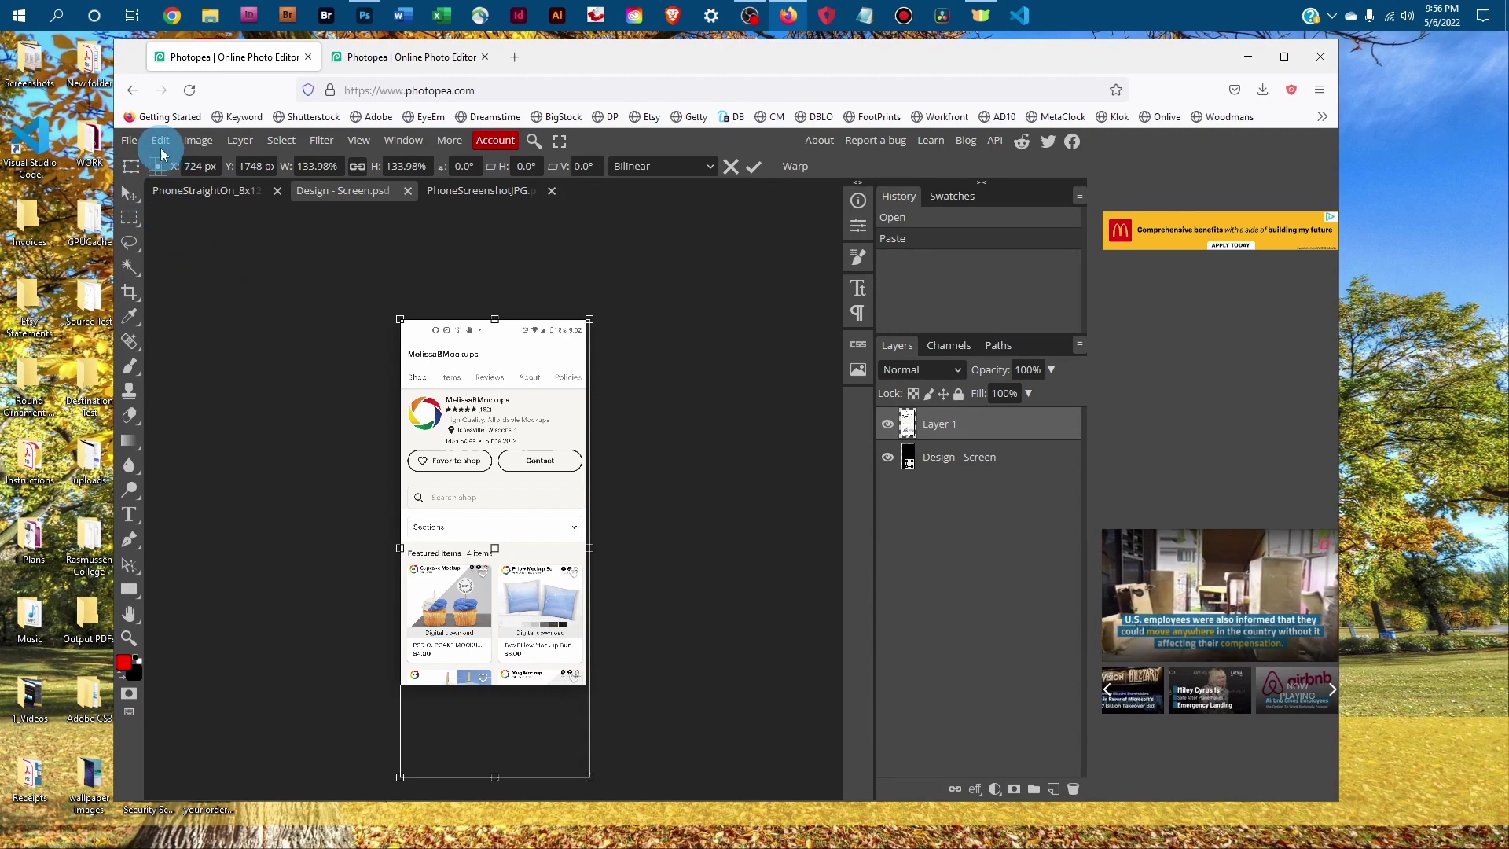
- Commit the transform and save the smart object back into the mockup
{"action": "key", "text": "Return"}
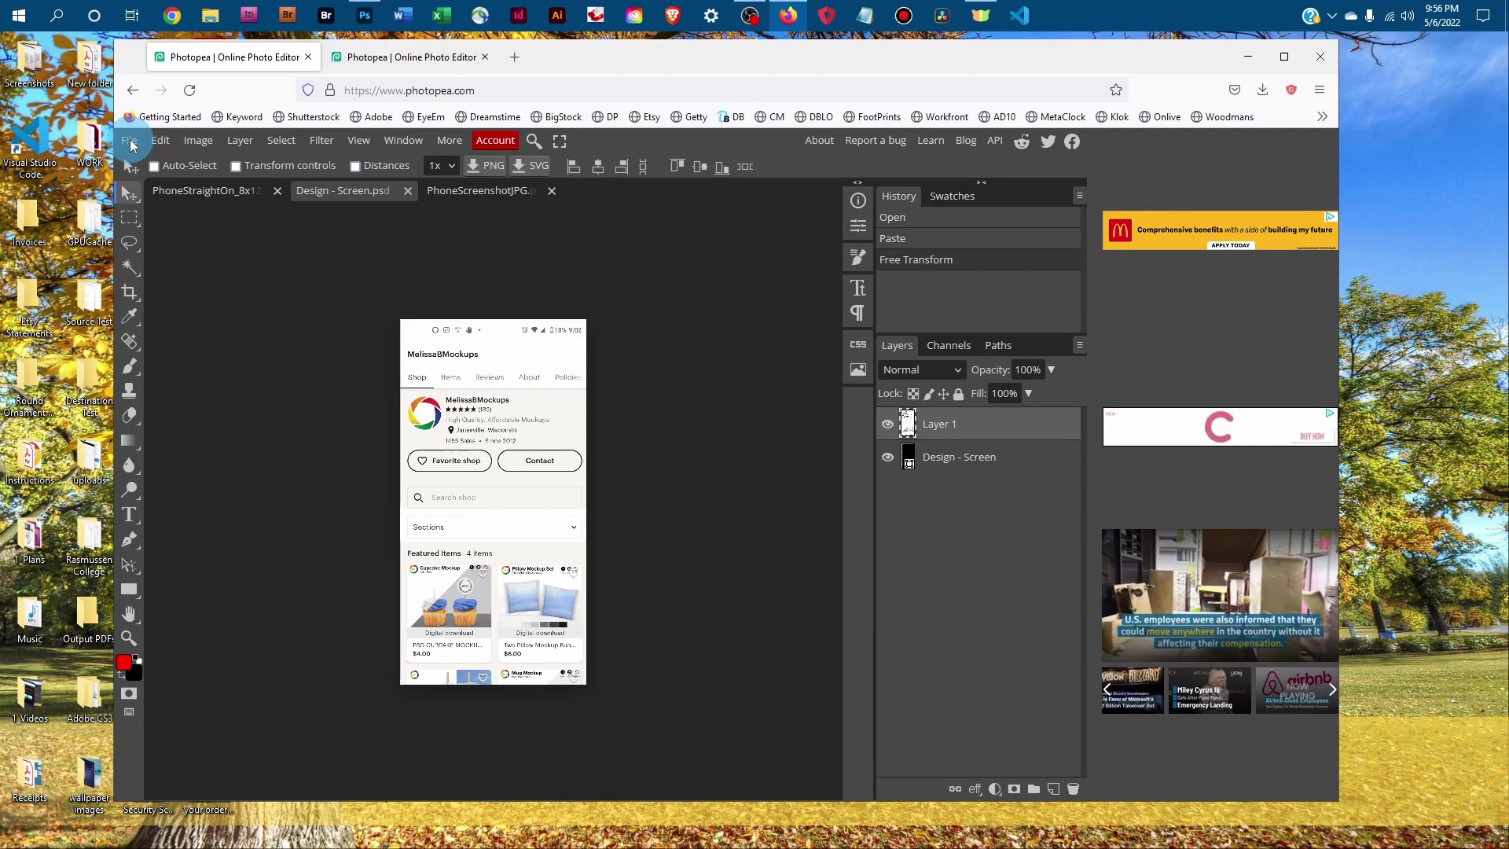
{"action": "left_click", "coordinate": [129, 140]}
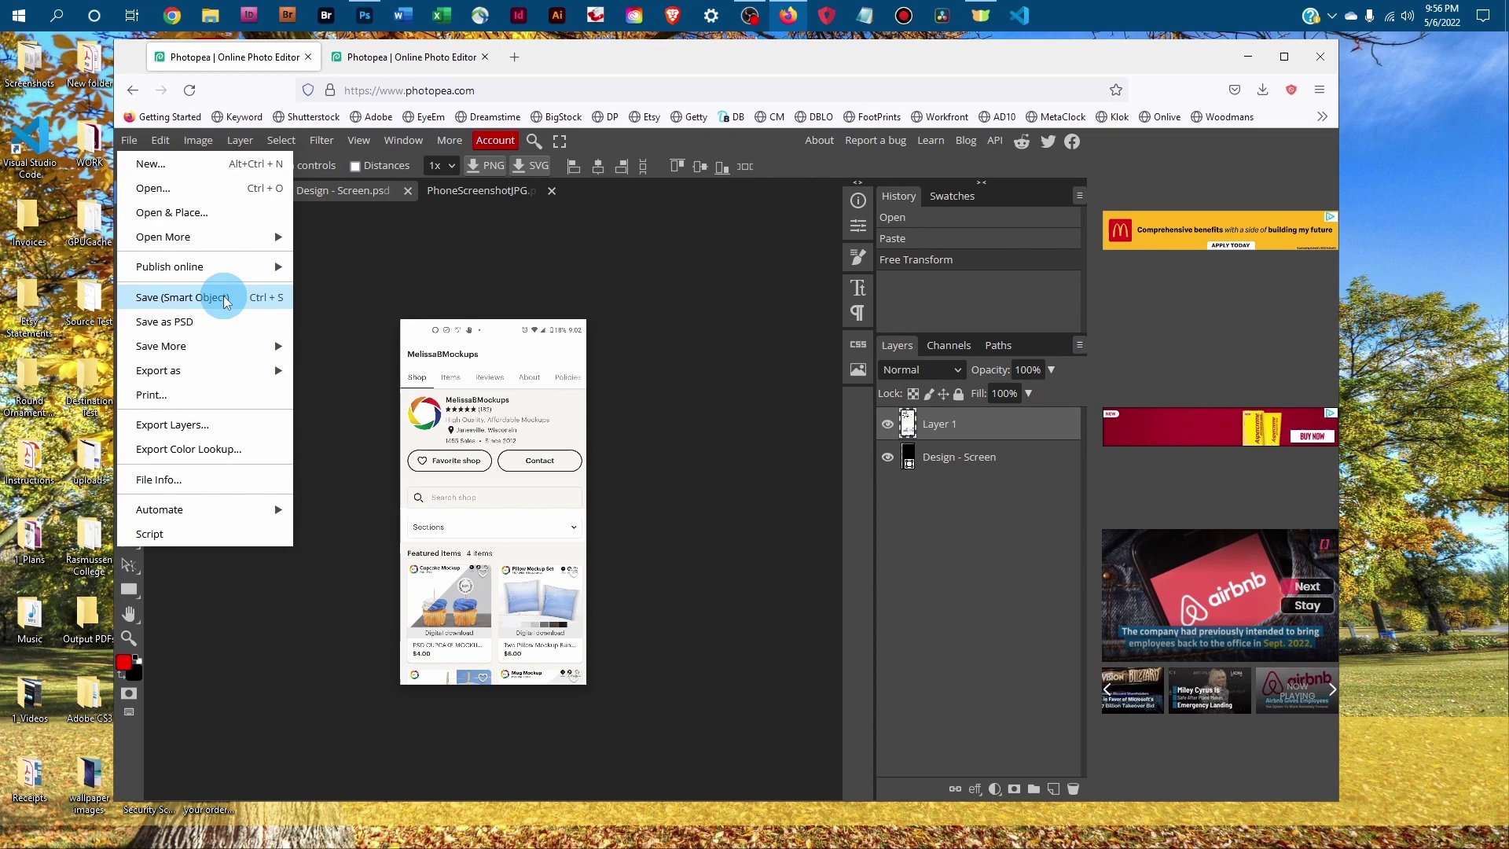
{"action": "left_click", "coordinate": [225, 298]}
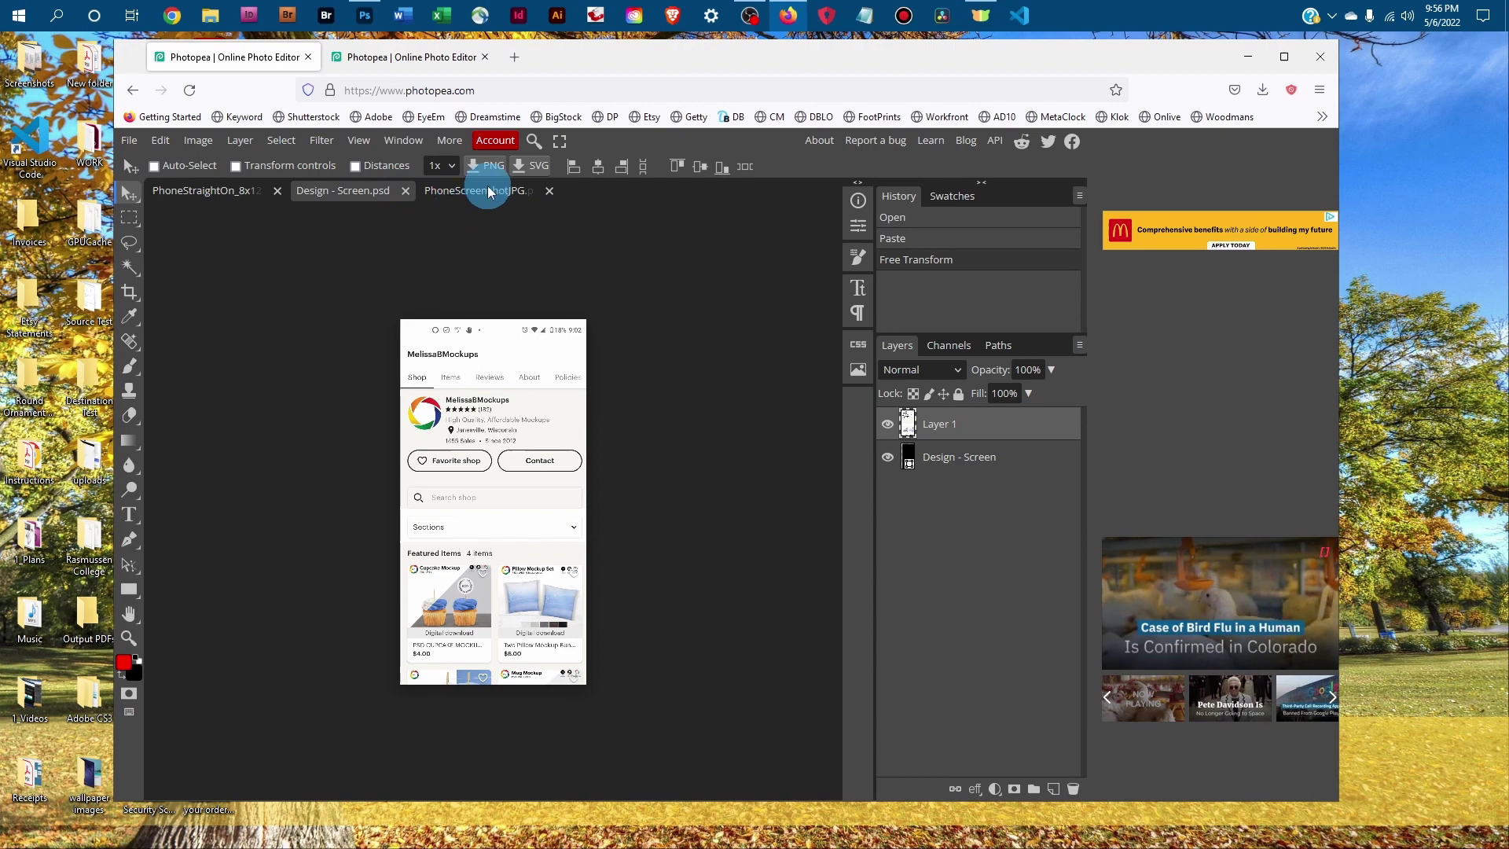
- Close the Design - Screen and PhoneScreenshotJPG documents, discarding unsaved changes
{"action": "left_click", "coordinate": [407, 191]}
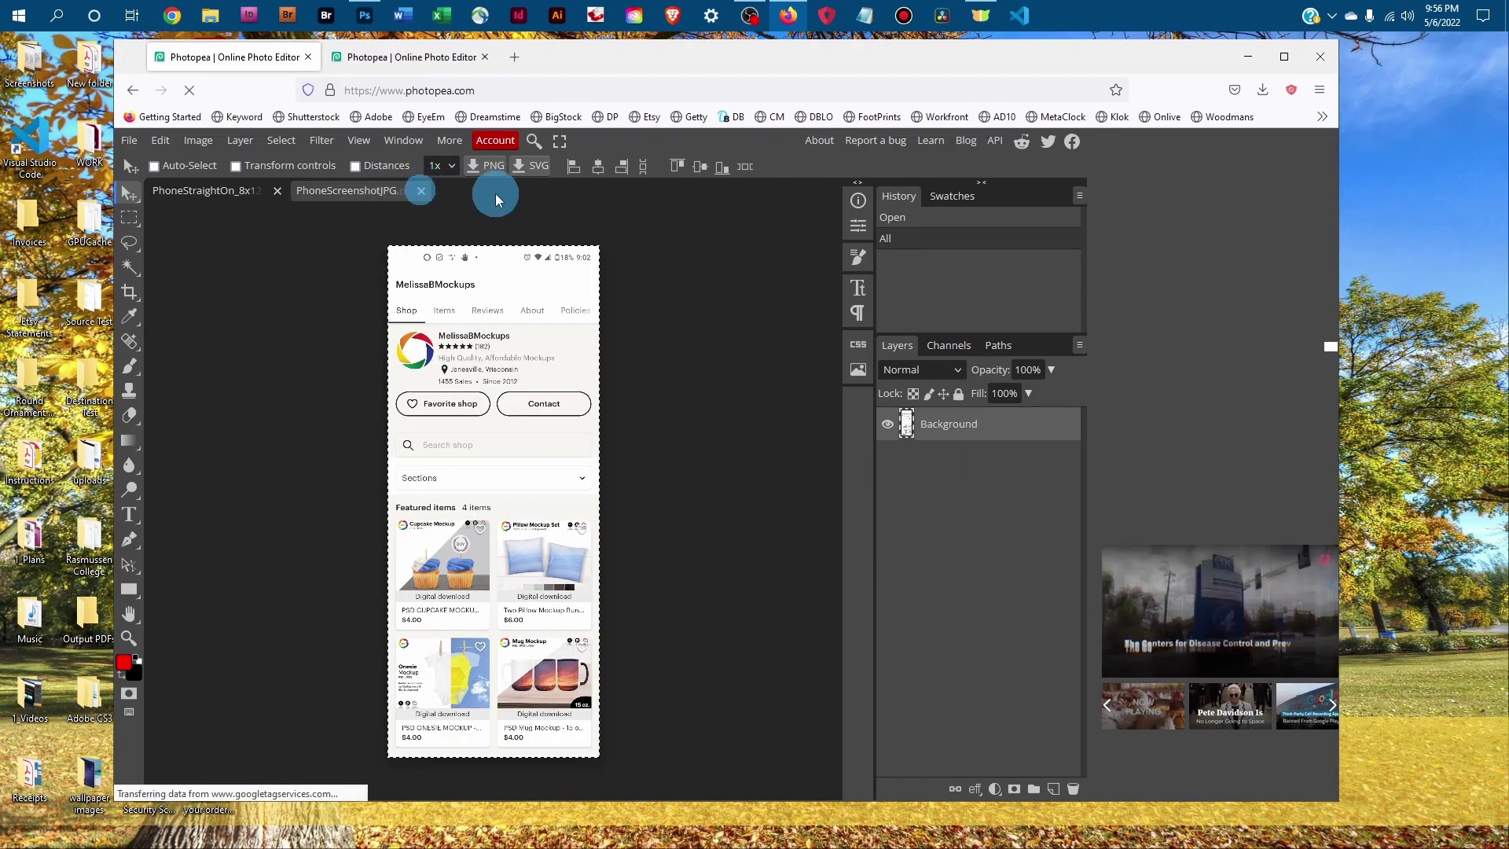
{"action": "left_click", "coordinate": [420, 191]}
{"action": "left_click", "coordinate": [796, 497]}
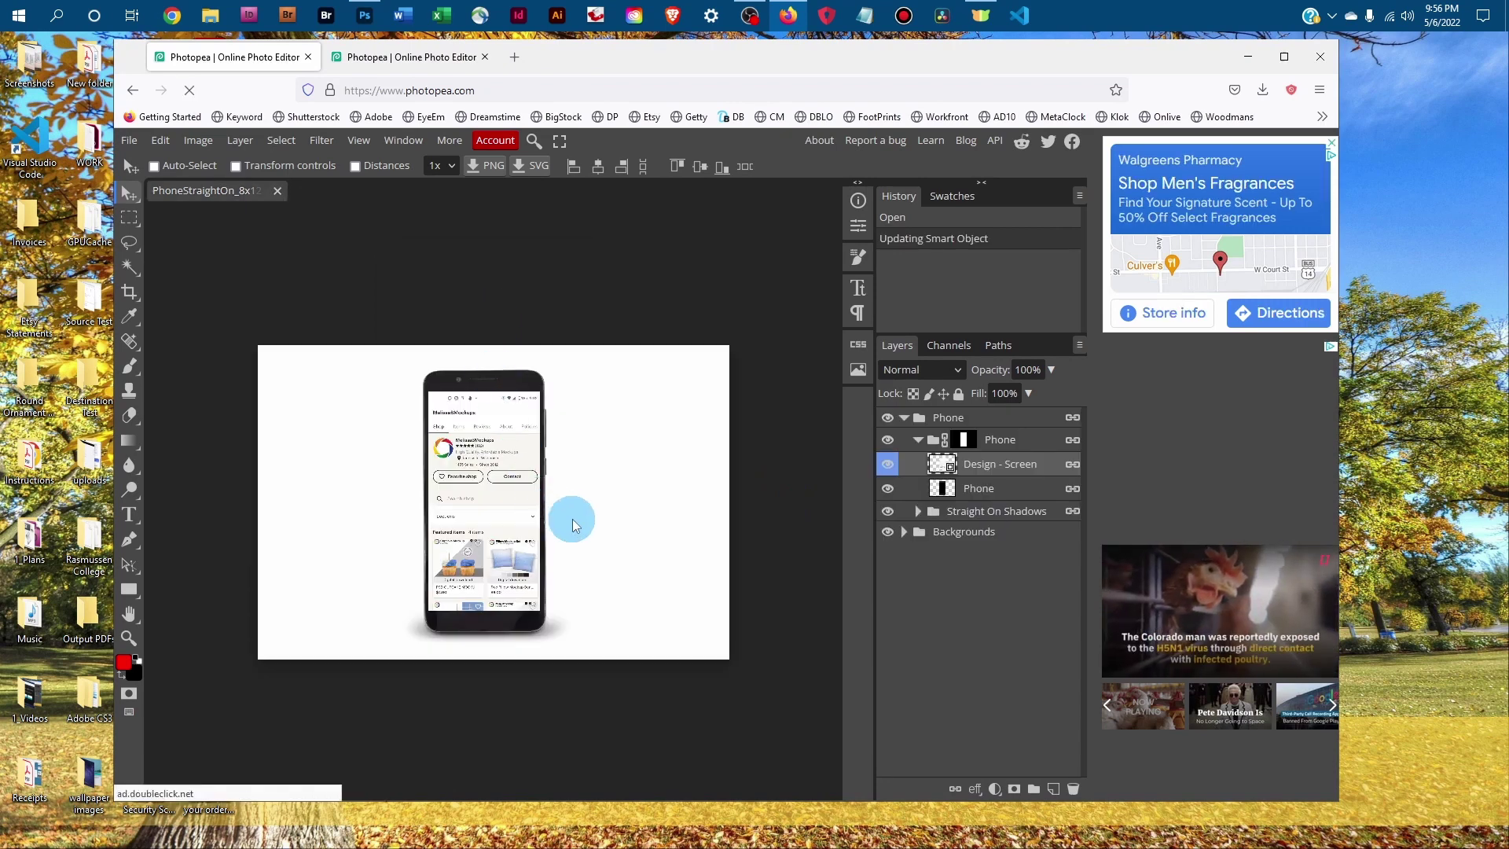
- Lower the Cast Shadow layer in Straight On Shadows to about 37% opacity
{"action": "left_click", "coordinate": [919, 439]}
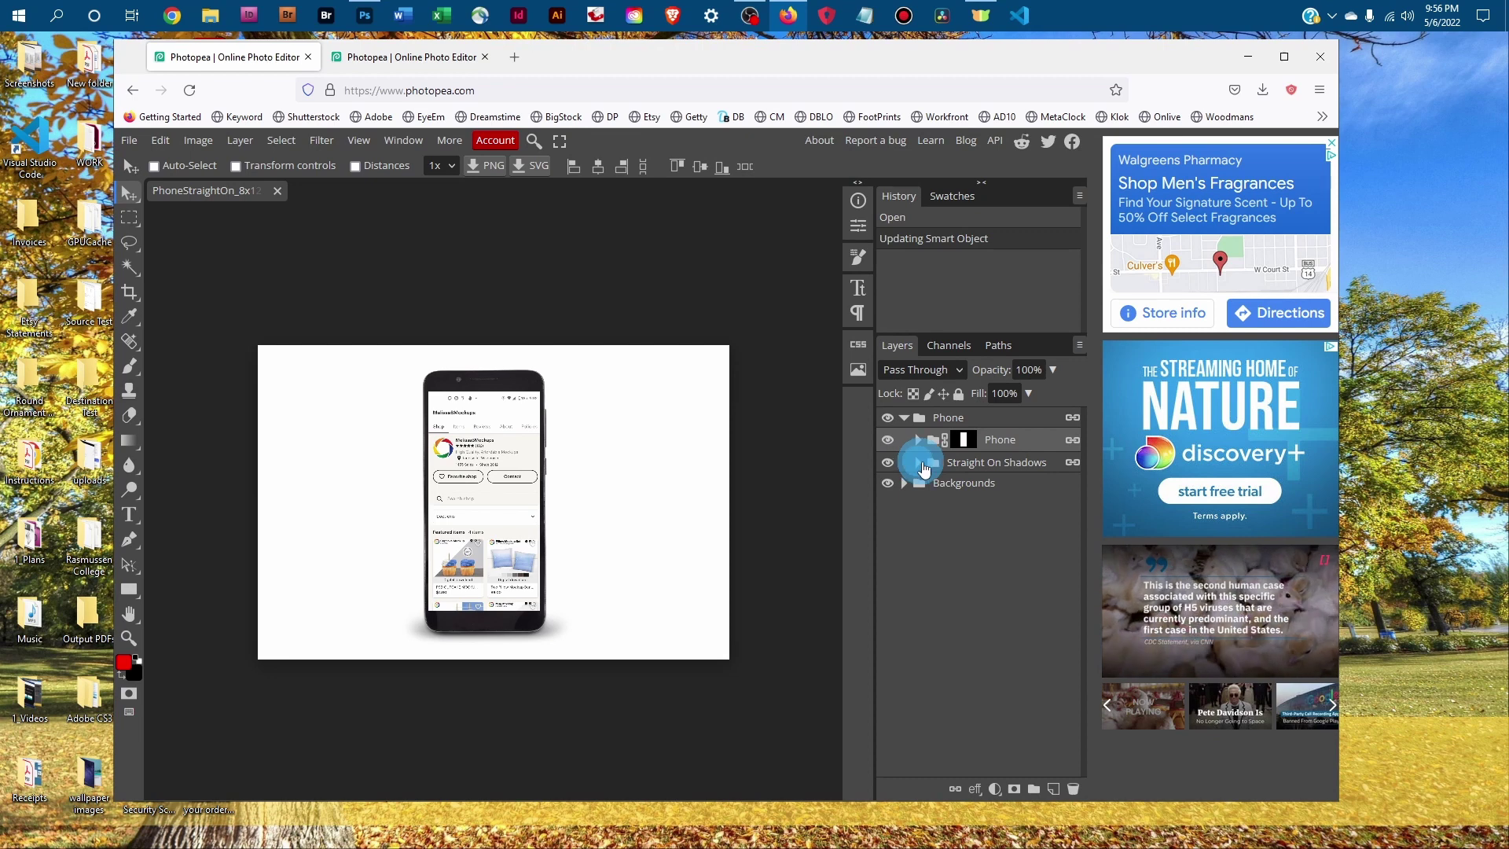
{"action": "left_click", "coordinate": [918, 462]}
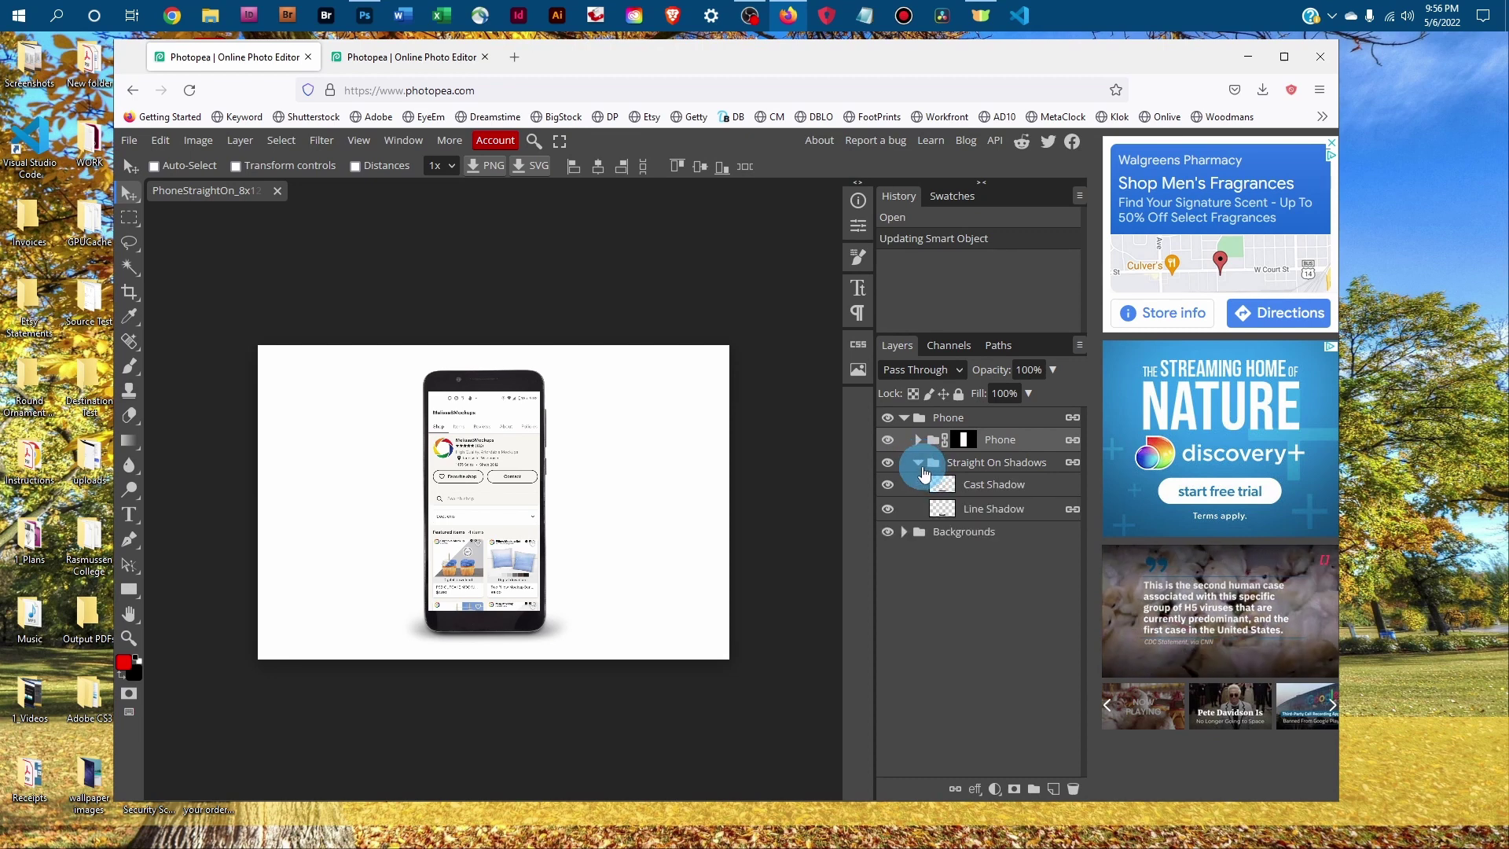
{"action": "left_click", "coordinate": [988, 486]}
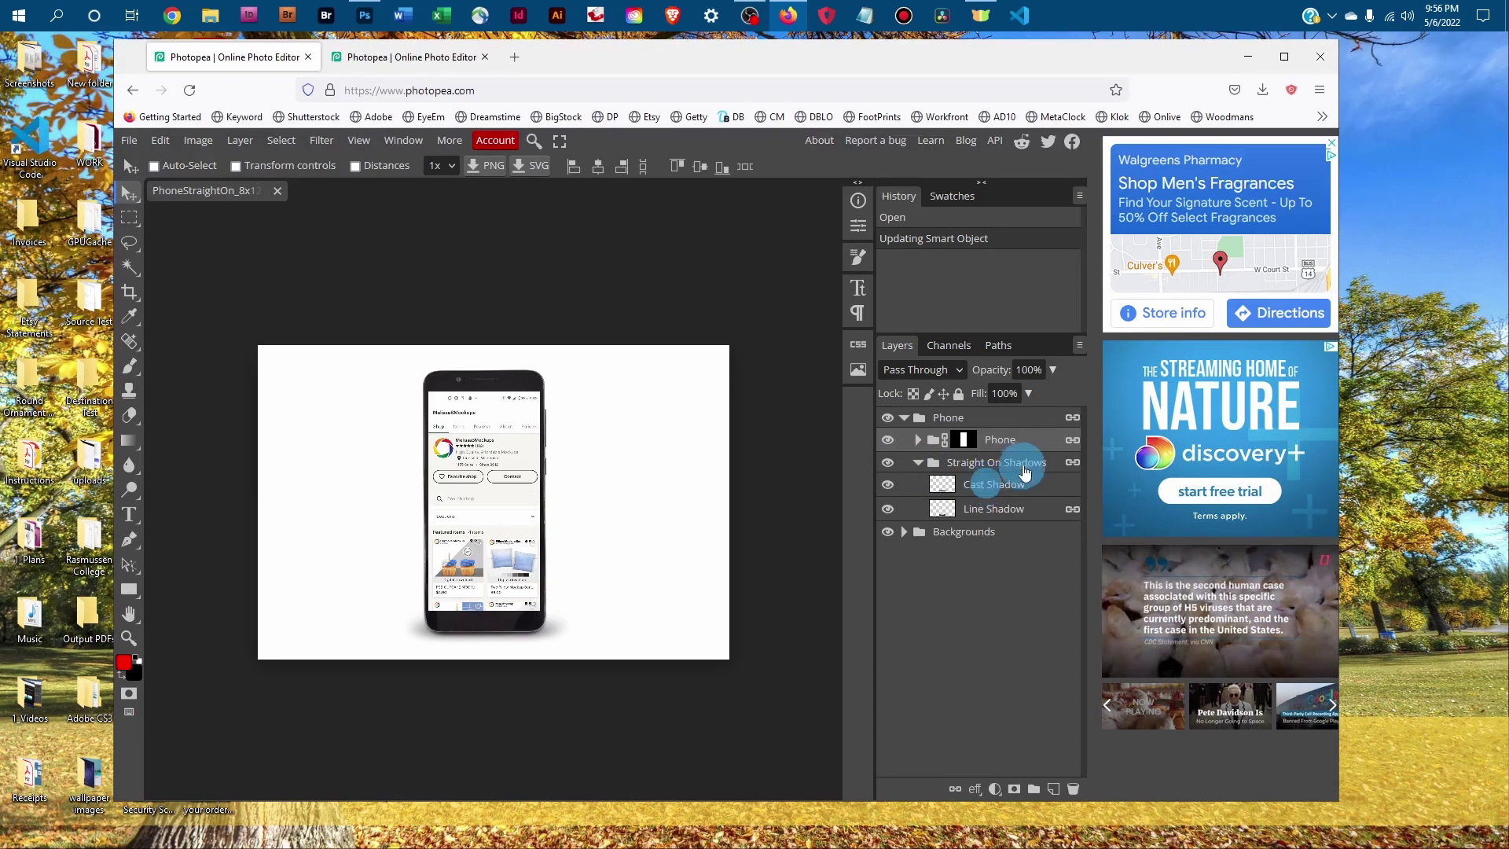
{"action": "left_click", "coordinate": [1052, 369]}
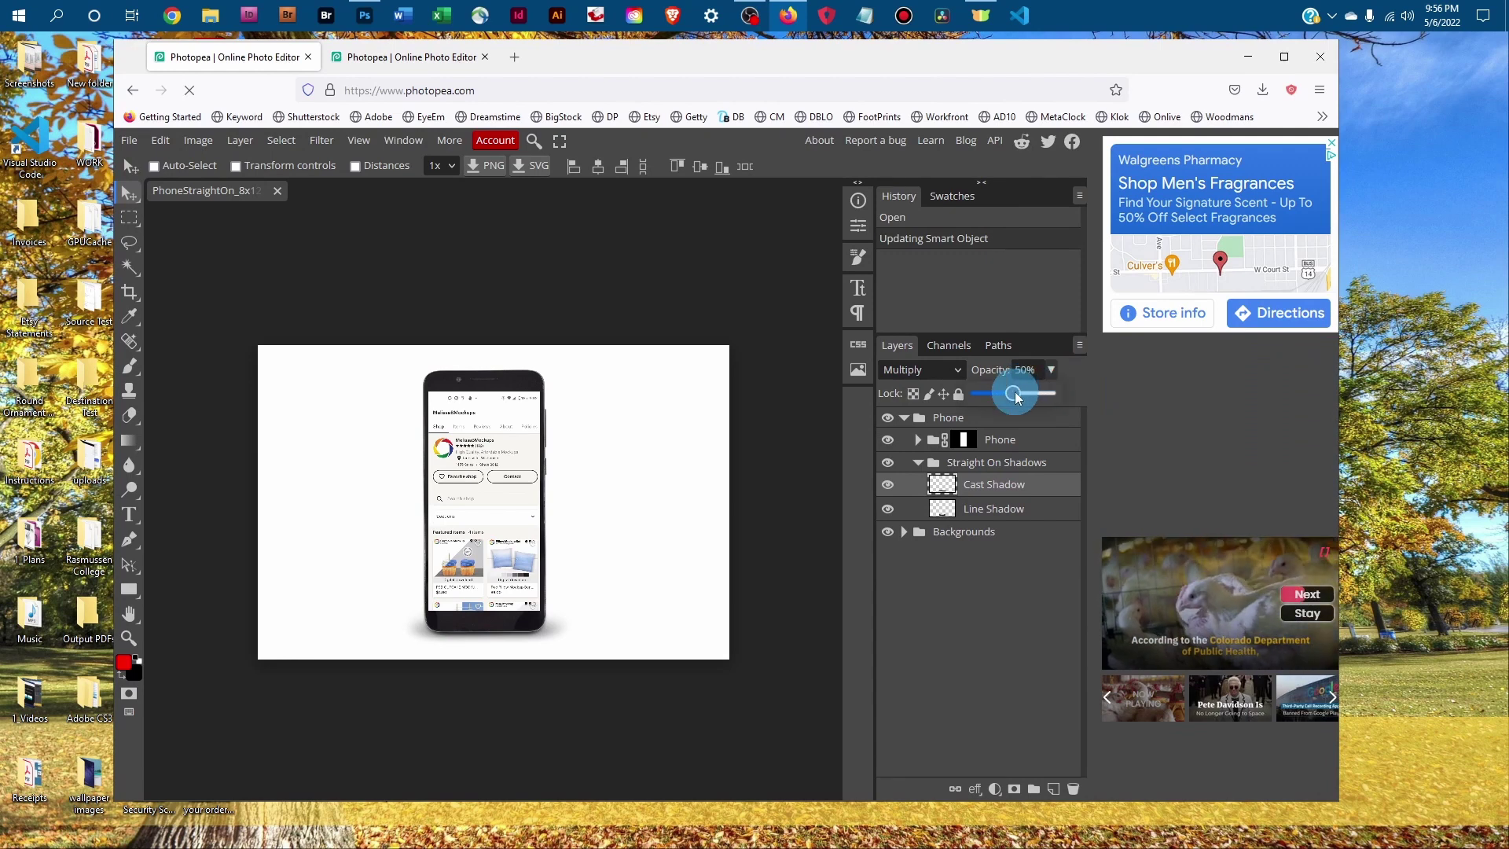
{"action": "mouse_move", "coordinate": [1013, 394]}
{"action": "left_mouse_down"}
{"action": "mouse_move", "coordinate": [1037, 393]}
{"action": "mouse_move", "coordinate": [1004, 395]}
{"action": "left_mouse_up"}
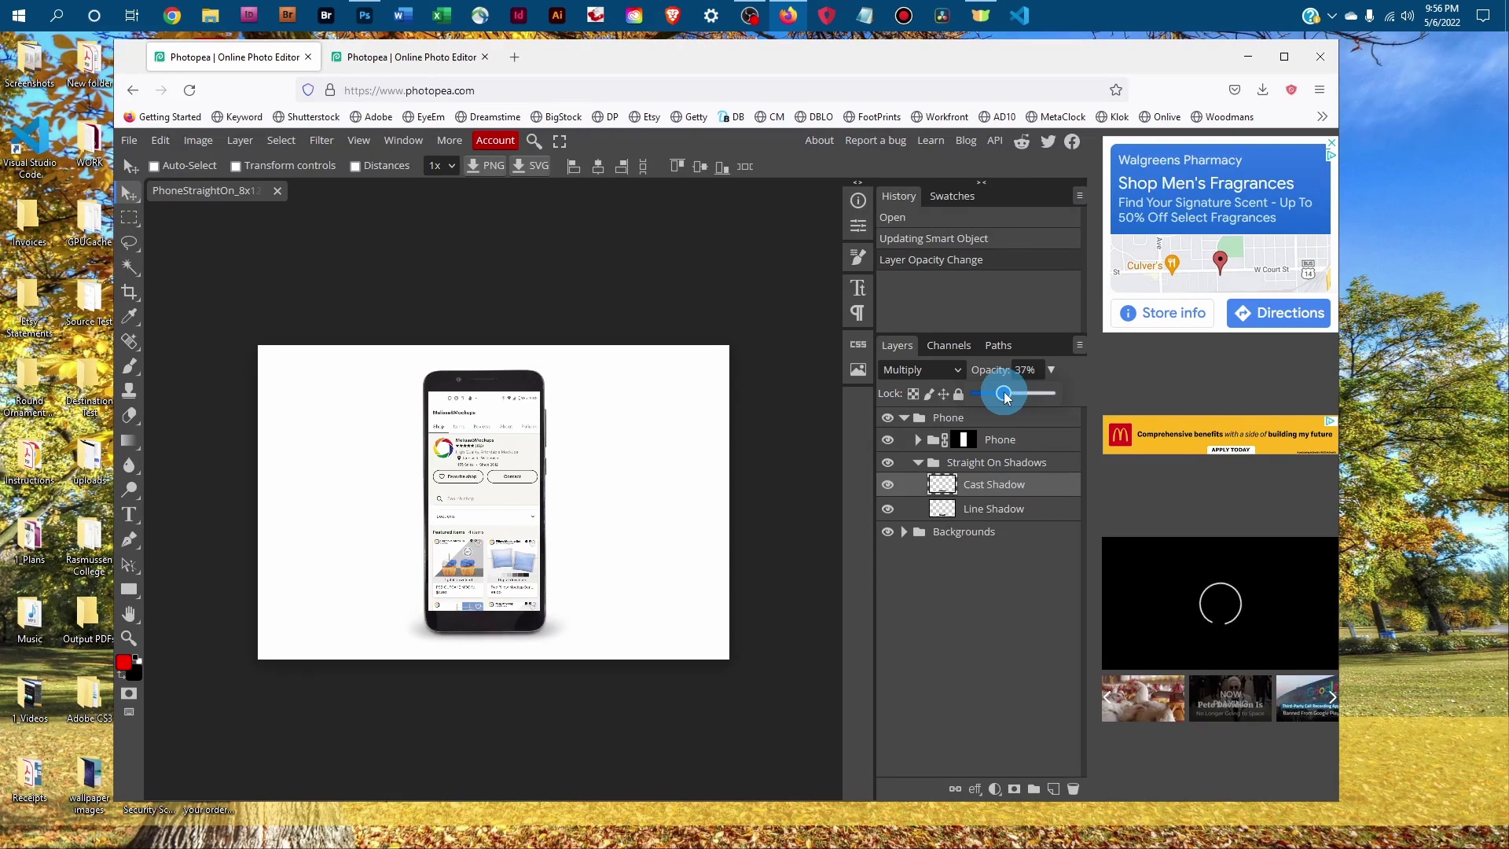
{"action": "left_click", "coordinate": [917, 462]}
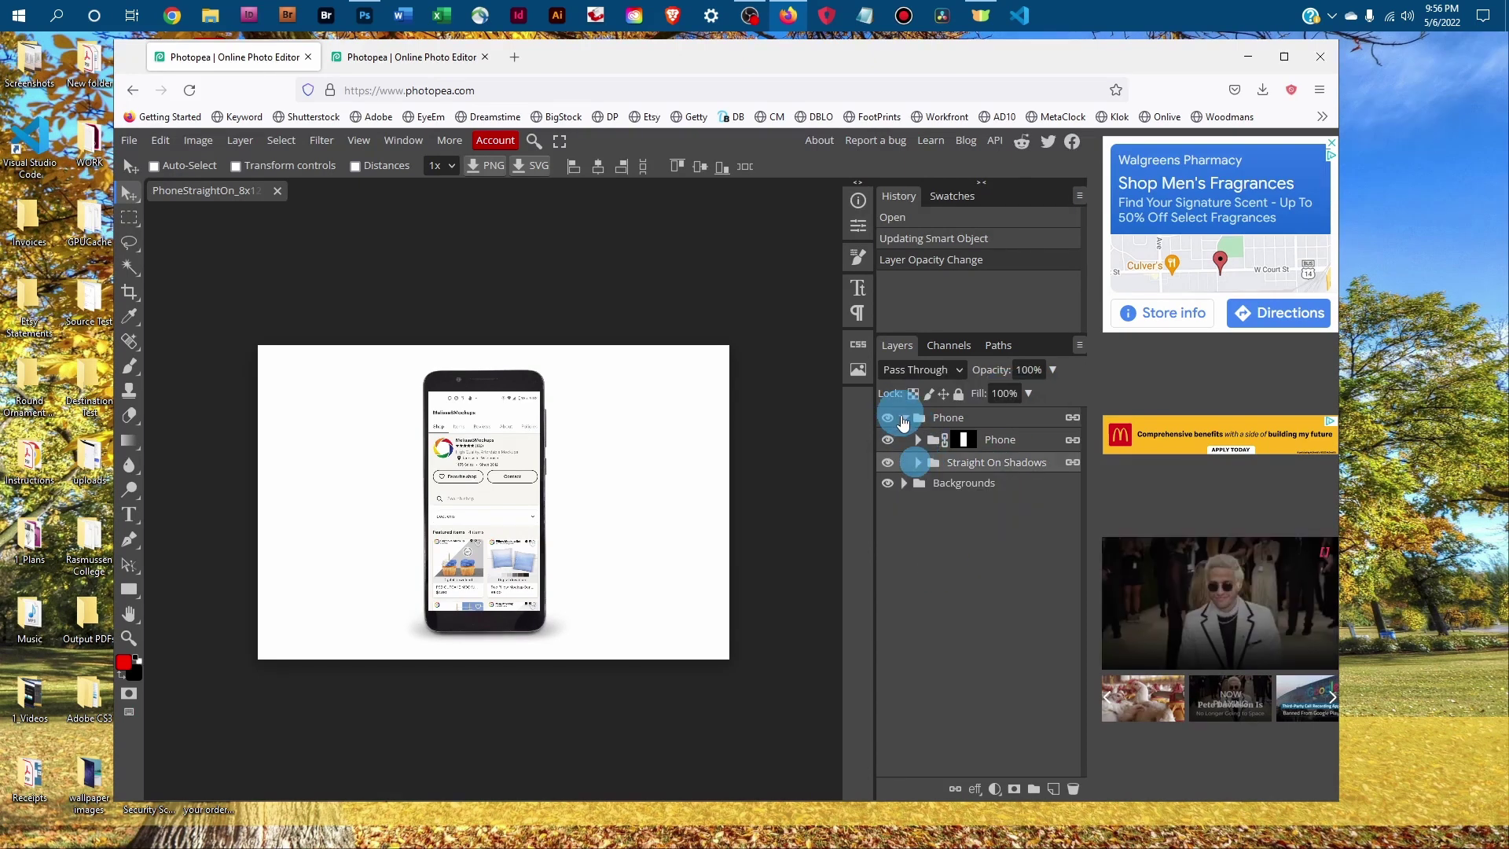
- Expand Backgrounds, toggle White Background off and on, then hide the Backgrounds group
{"action": "left_click", "coordinate": [903, 418]}
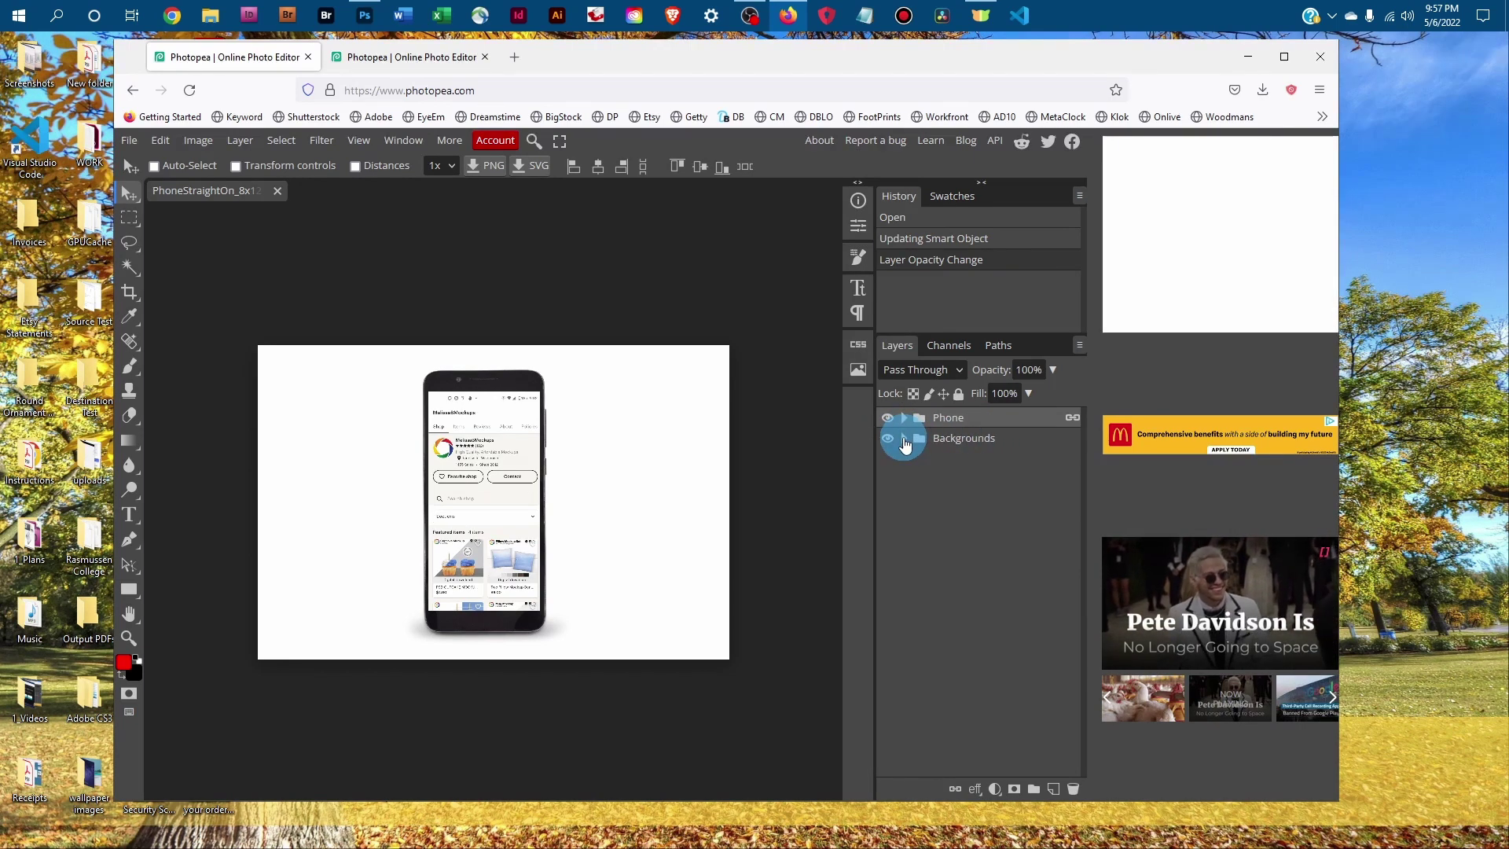
{"action": "left_click", "coordinate": [904, 439]}
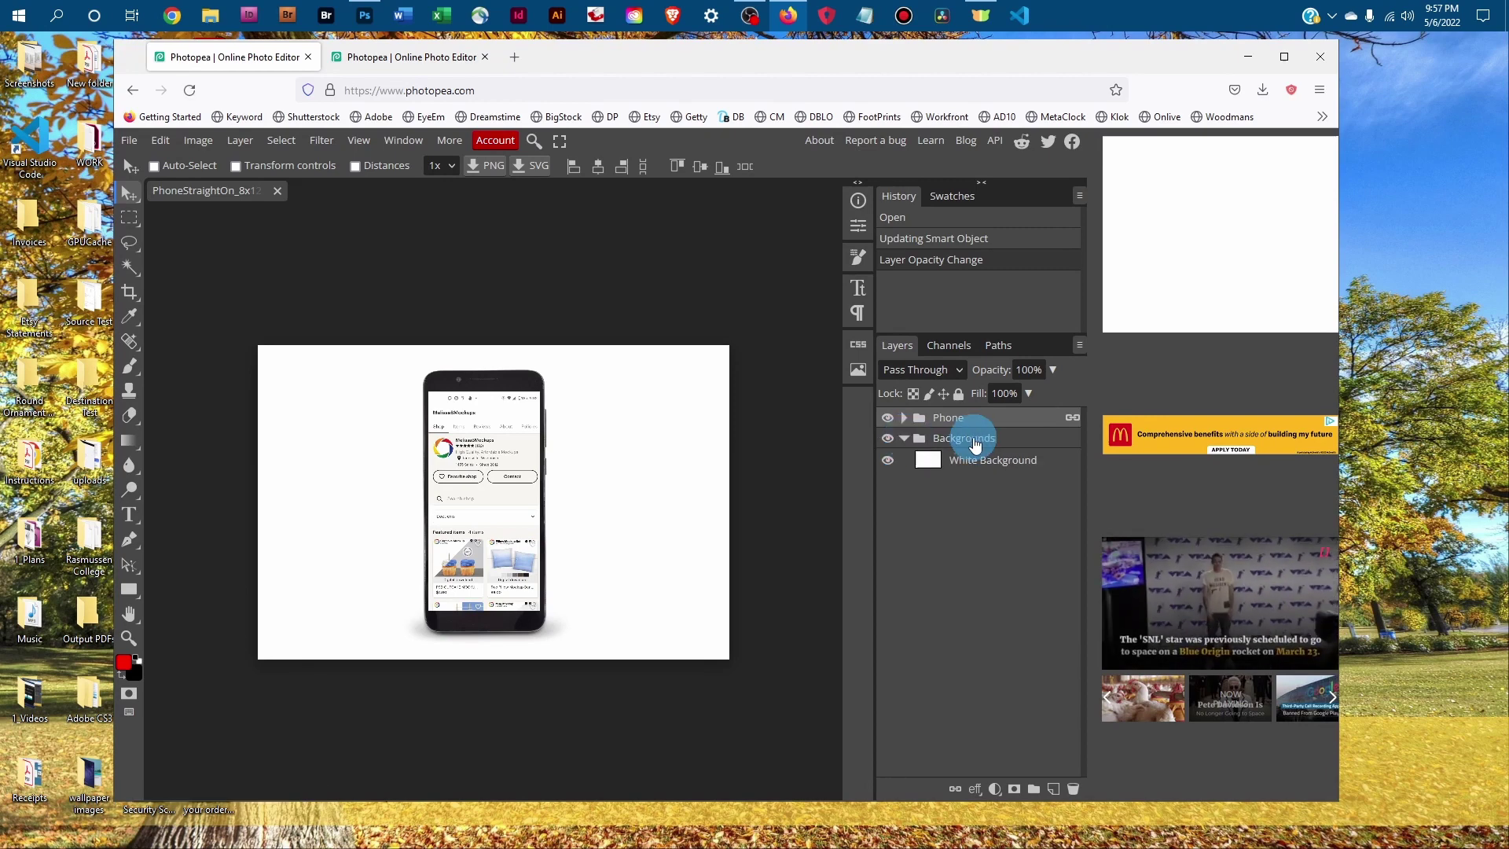
{"action": "left_click", "coordinate": [888, 461]}
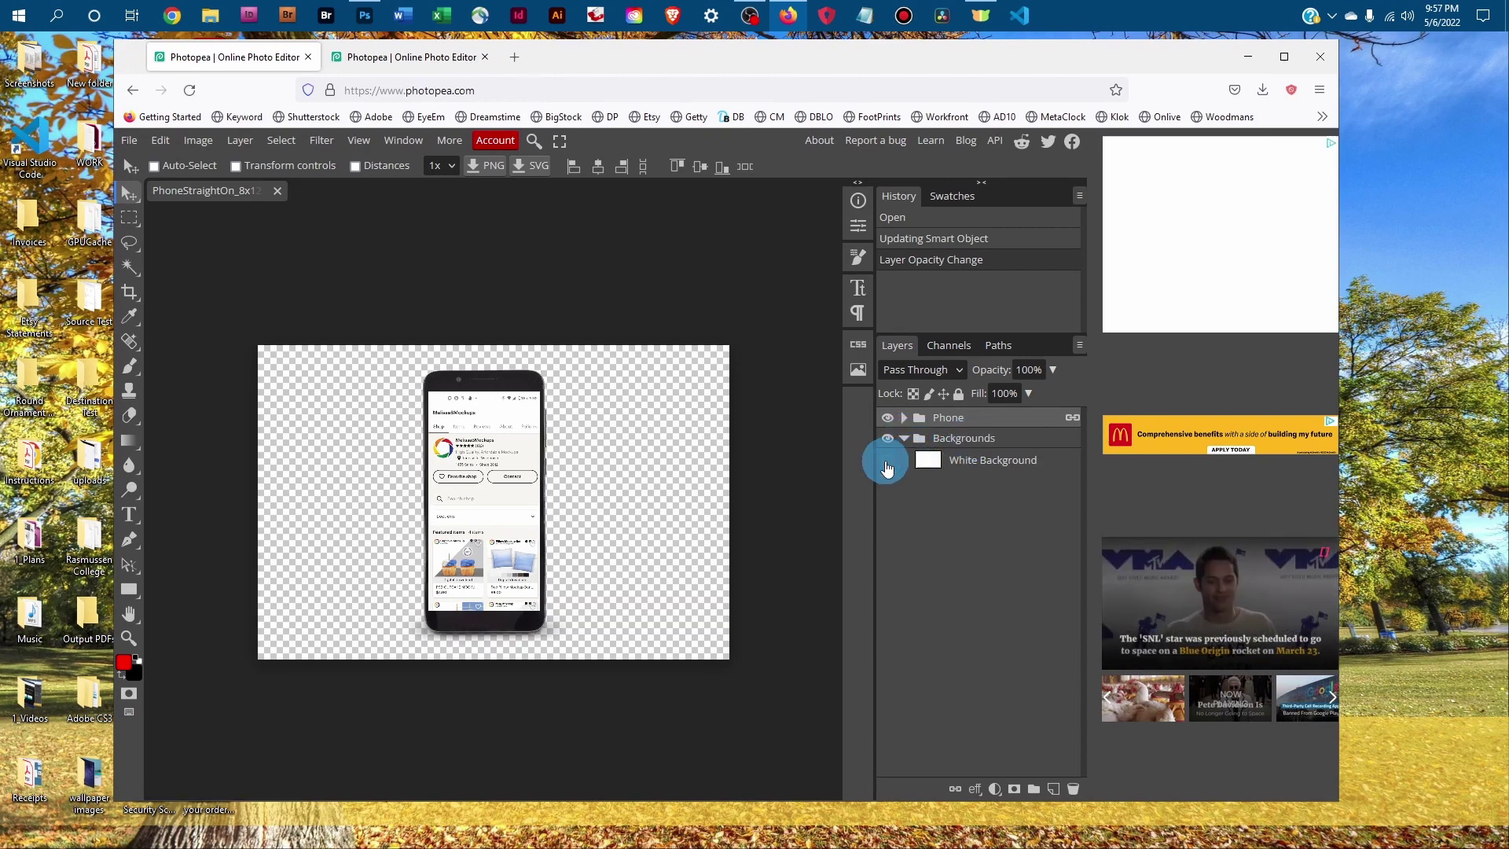
{"action": "left_click", "coordinate": [887, 462]}
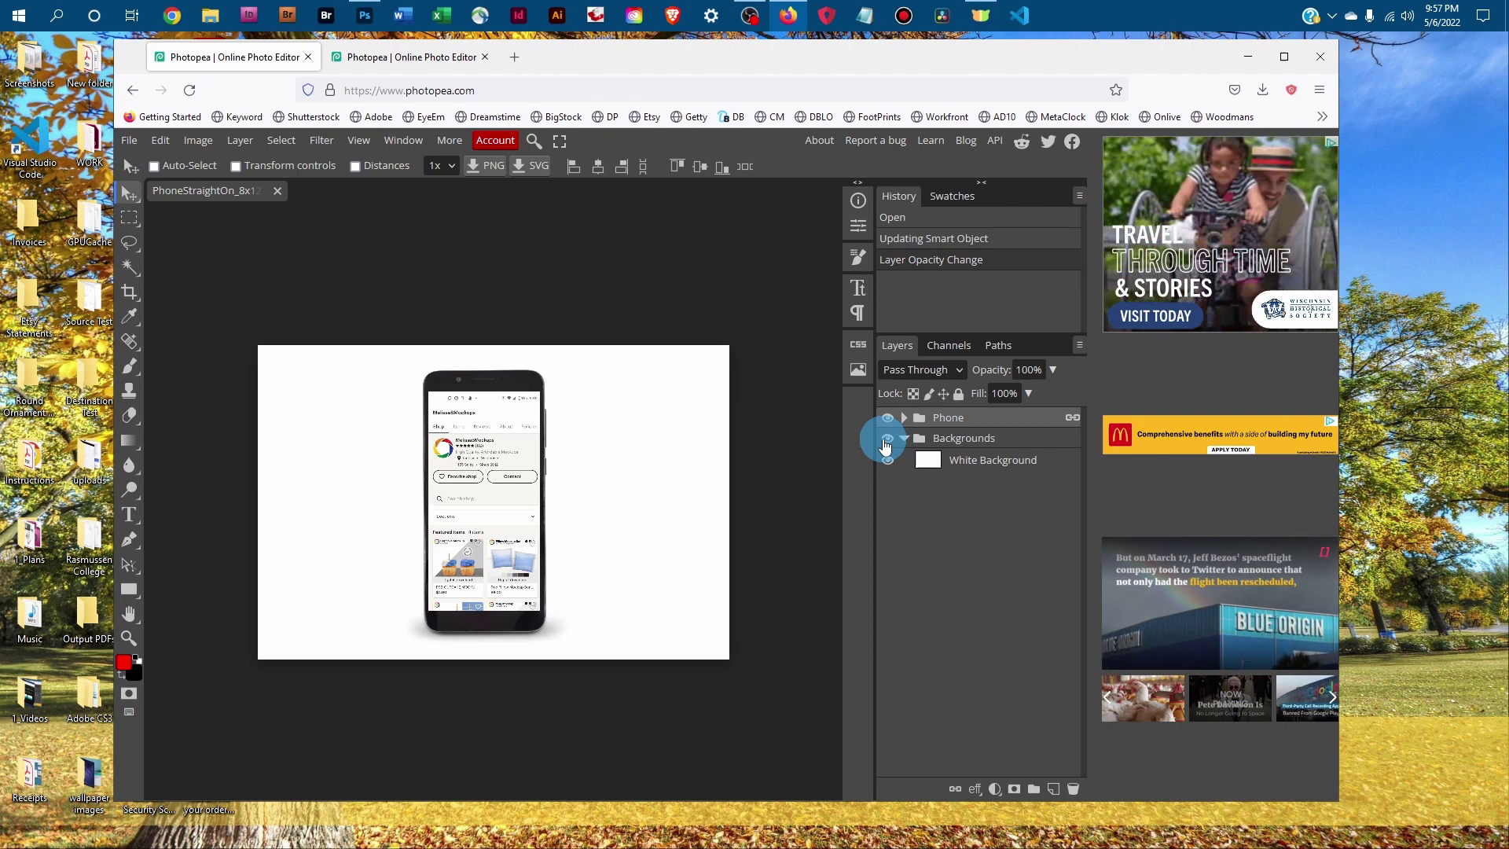
{"action": "left_click", "coordinate": [889, 438]}
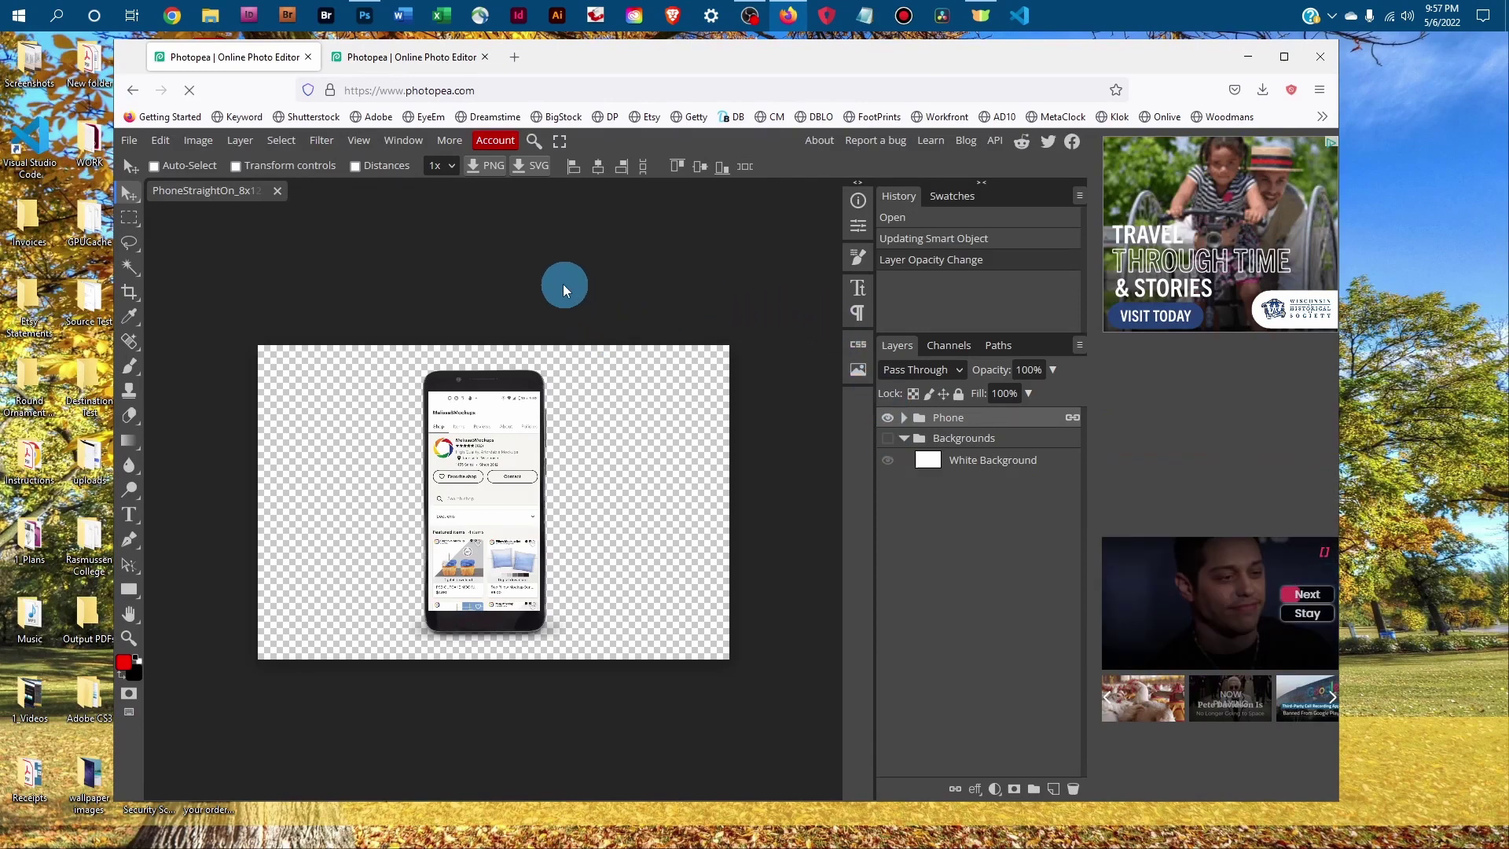
- Save the transparent phone mockup as a PSD file
{"action": "left_click", "coordinate": [130, 140]}
{"action": "mouse_move", "coordinate": [159, 370]}
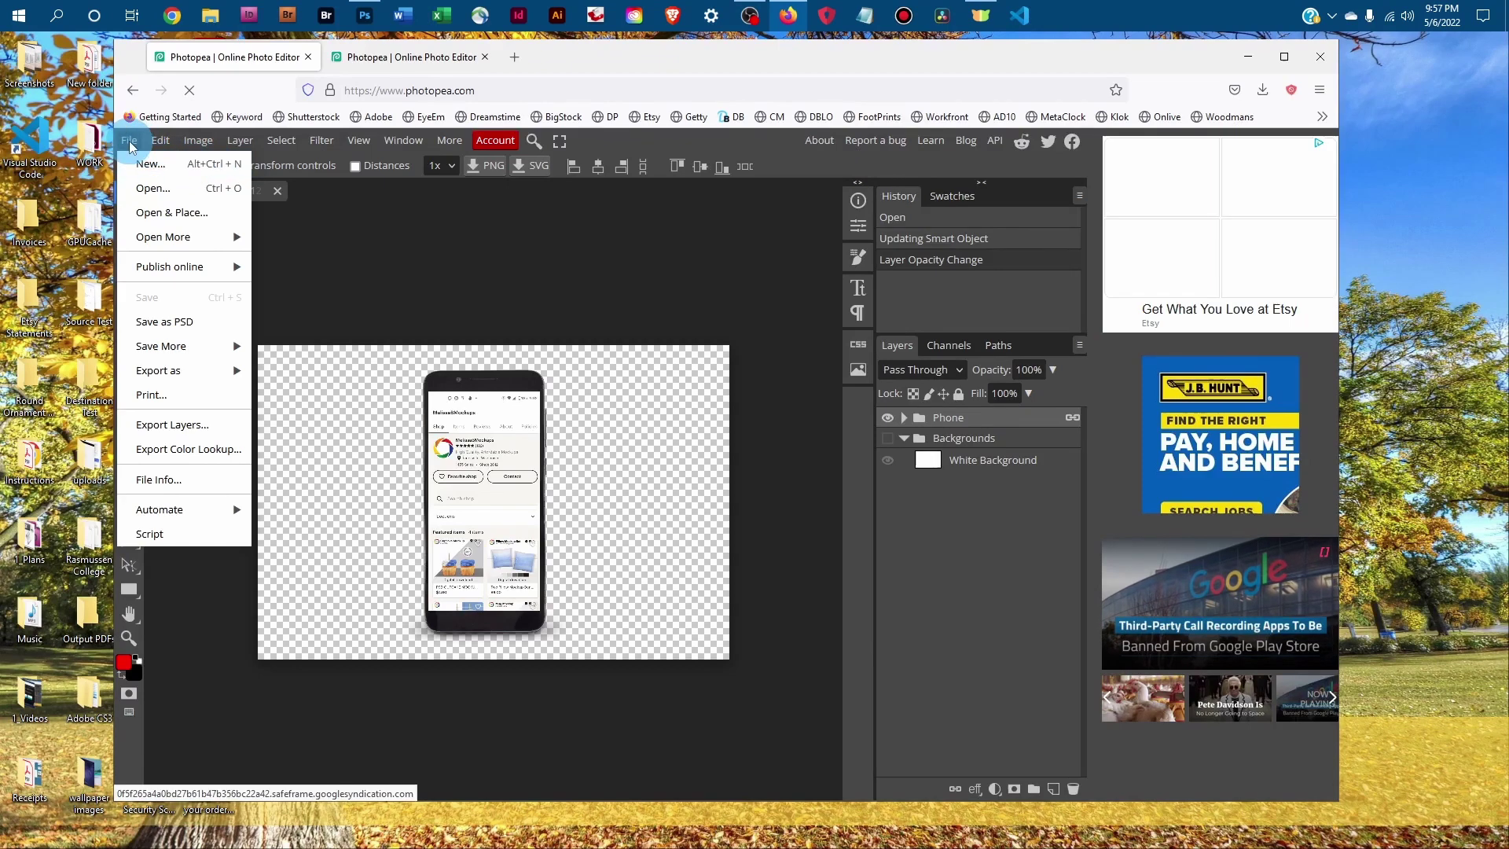
{"action": "left_click", "coordinate": [165, 321]}
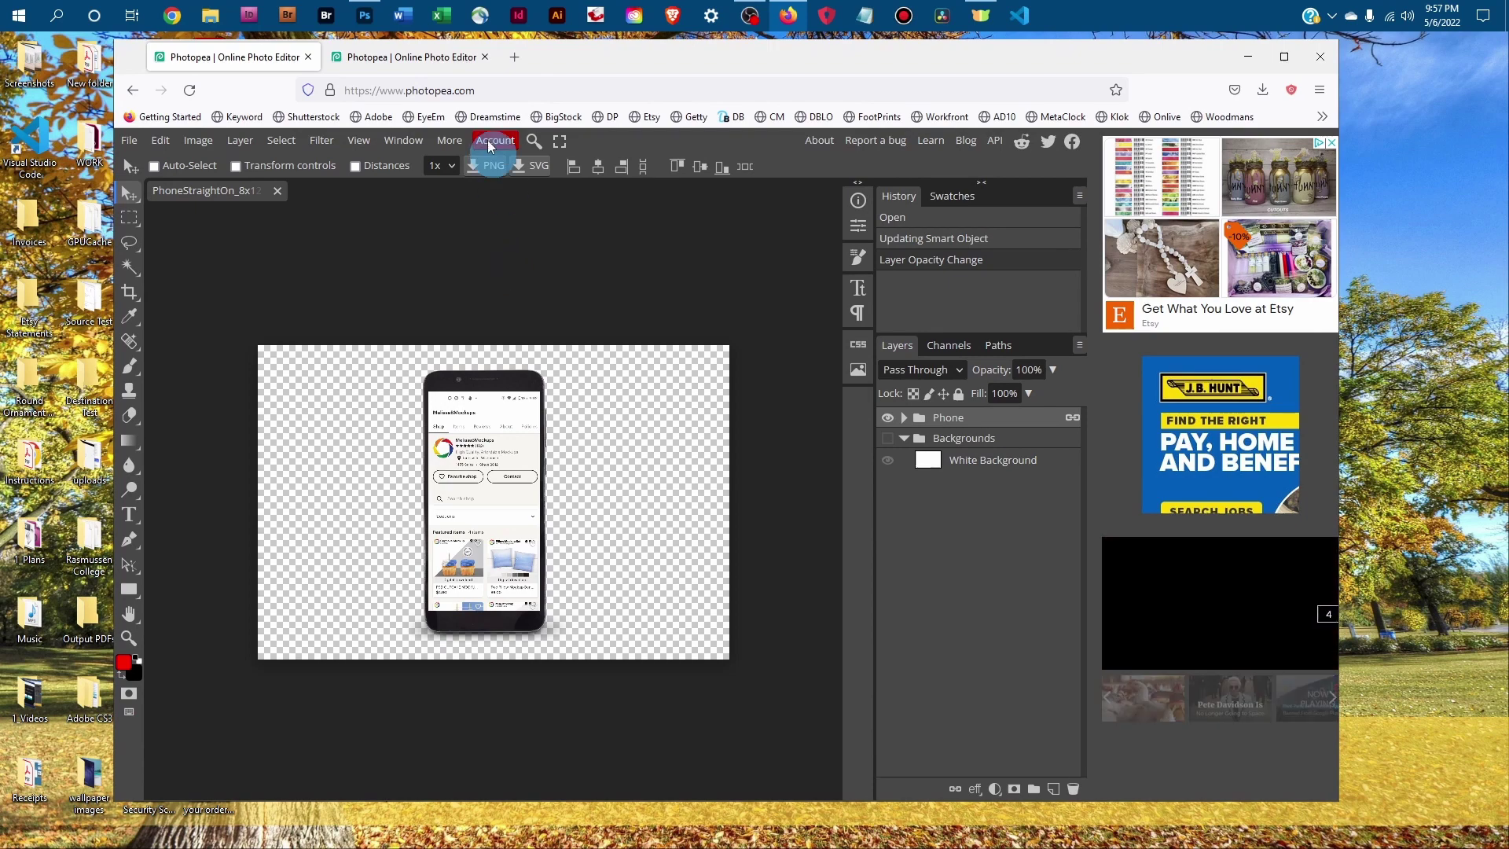
- Switch to the browser tab showing MelissaBMockups.psd
{"action": "left_click", "coordinate": [441, 60]}
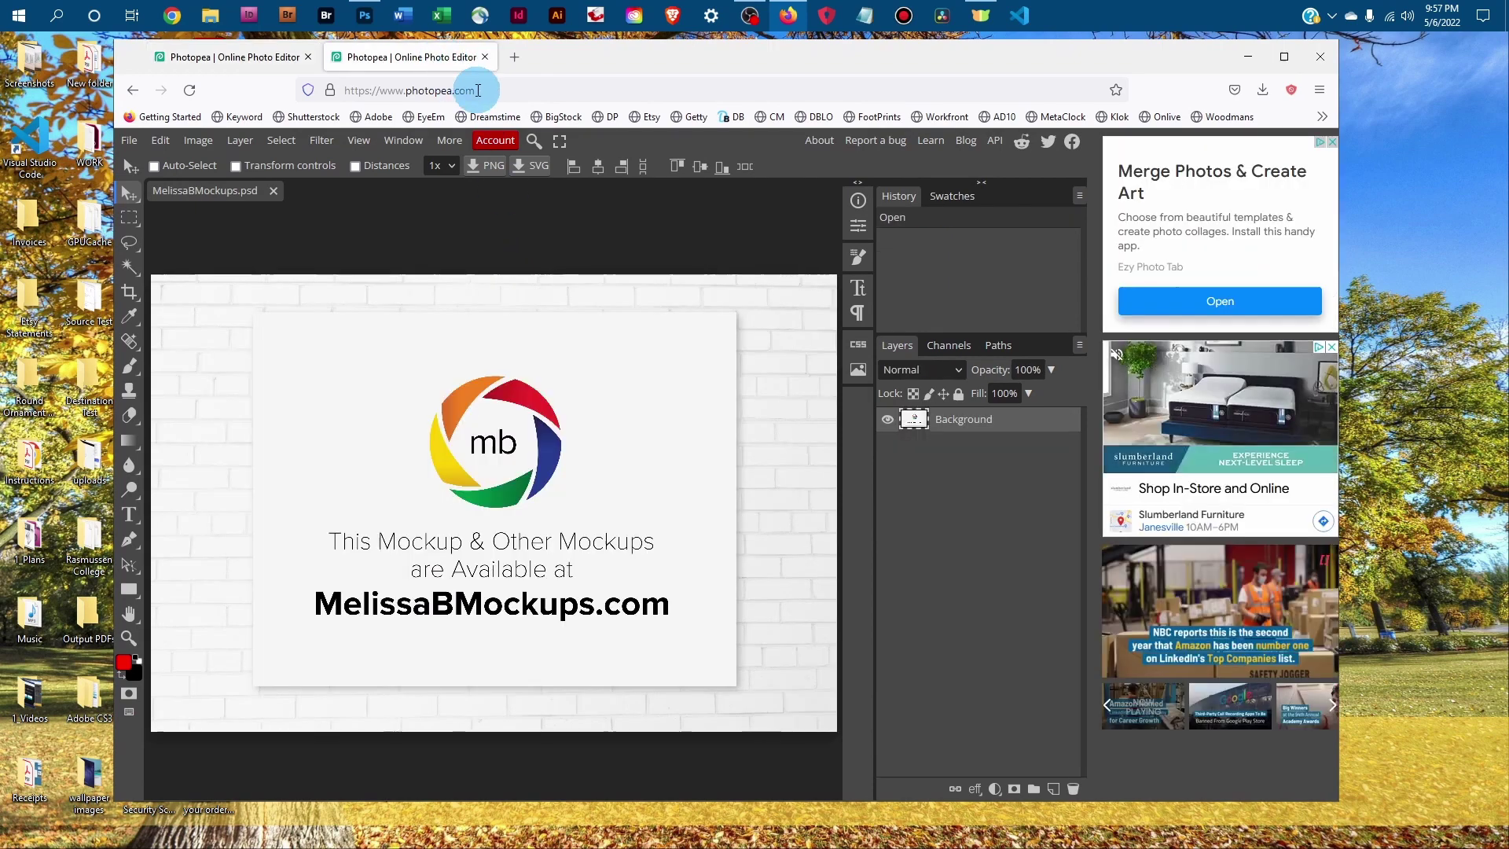